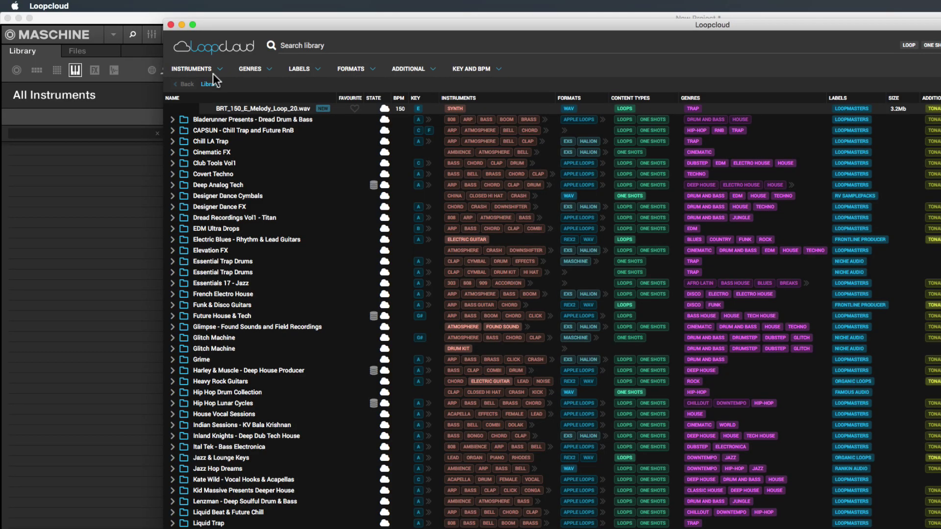
# Browse the Instruments, Genres, Labels, Formats and Additional filters, ending on Key and BPM
pyautogui.click(211, 69)
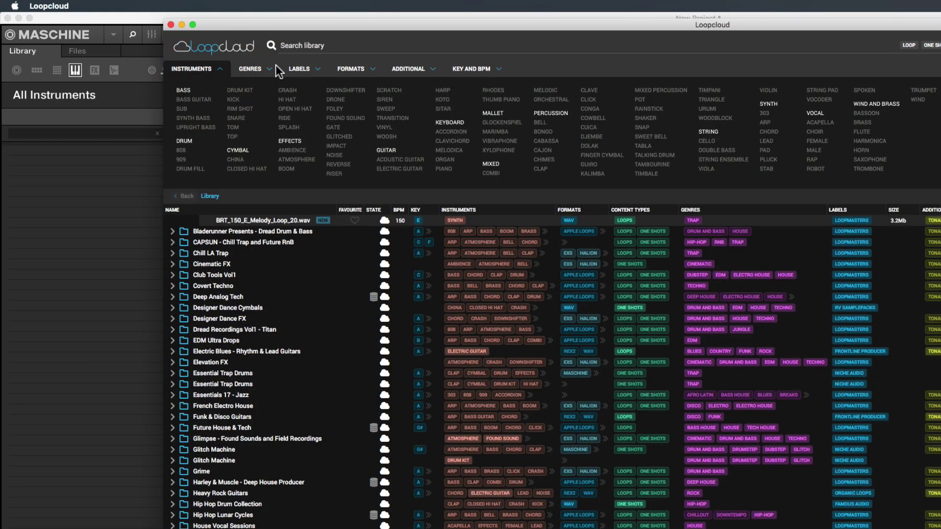
pyautogui.click(245, 71)
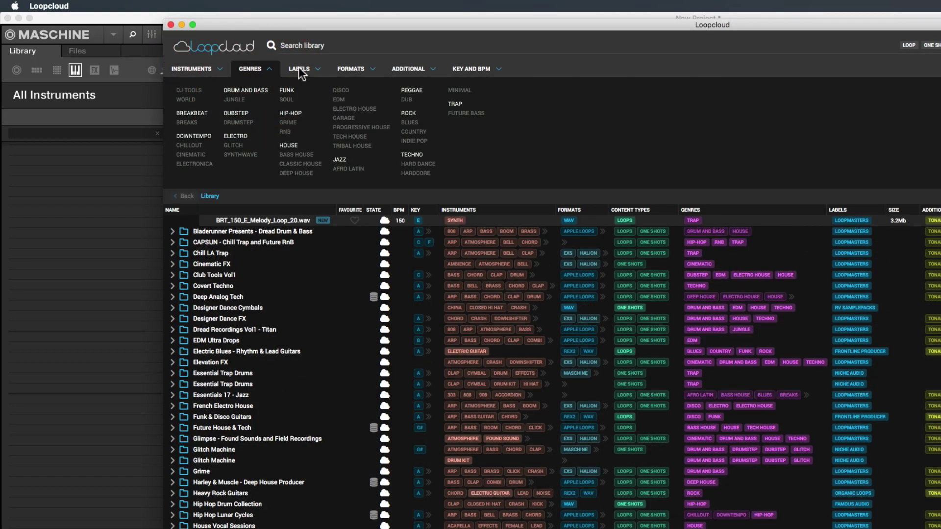
pyautogui.click(298, 67)
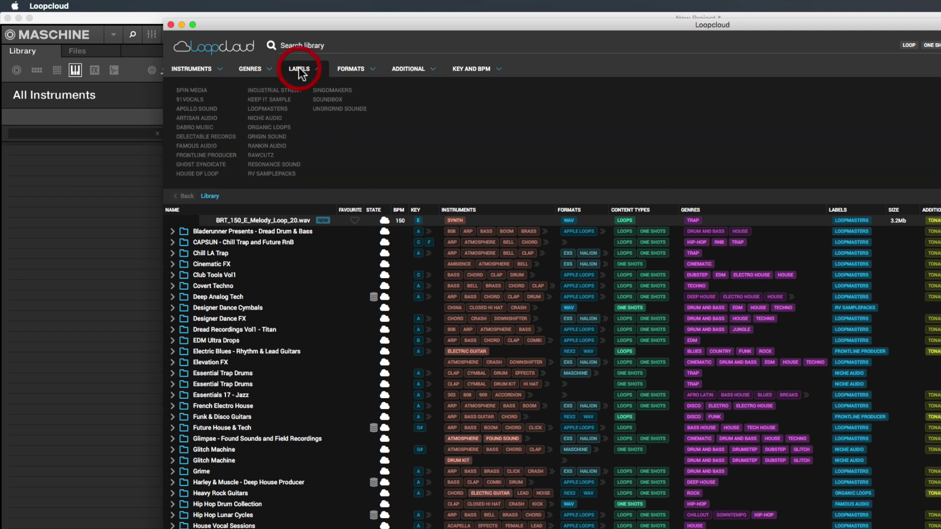
pyautogui.click(357, 69)
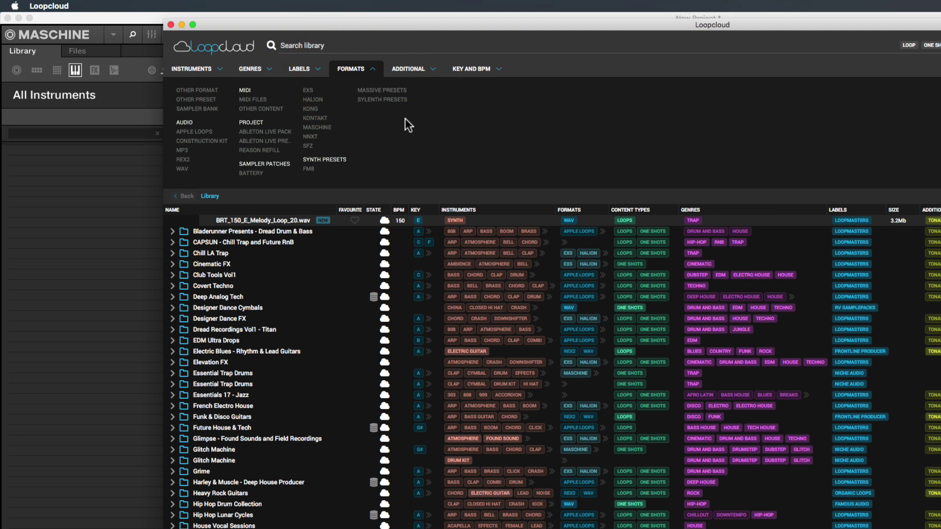
pyautogui.click(410, 70)
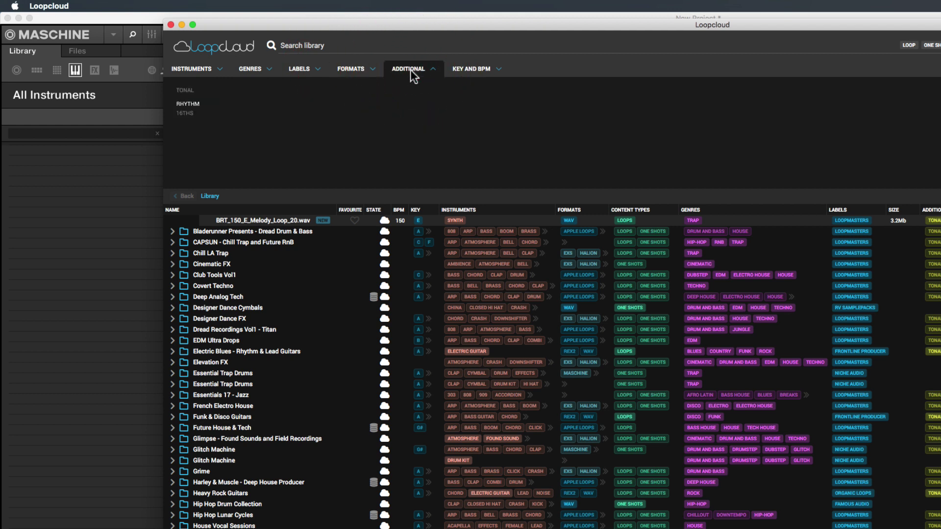
pyautogui.click(475, 69)
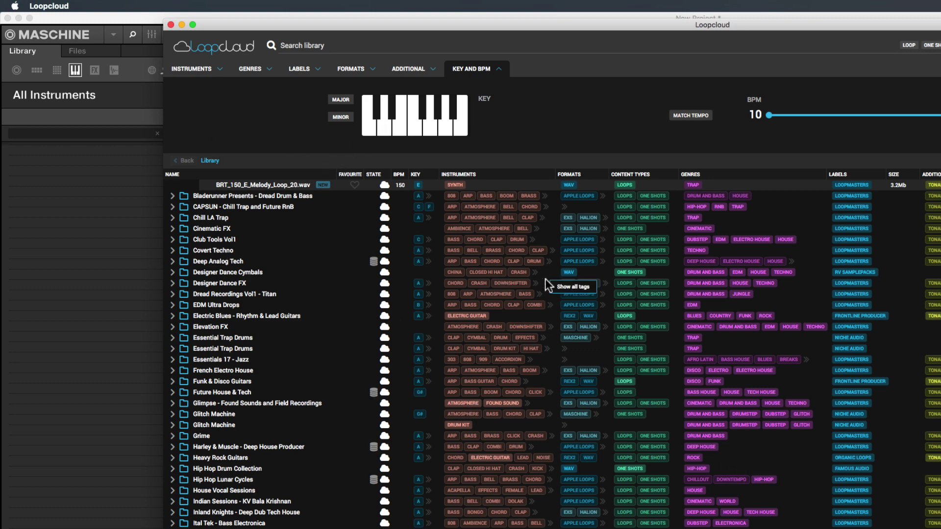
# Scroll the library list back up and switch to the sample Store
pyautogui.scroll(2, 372, 206)
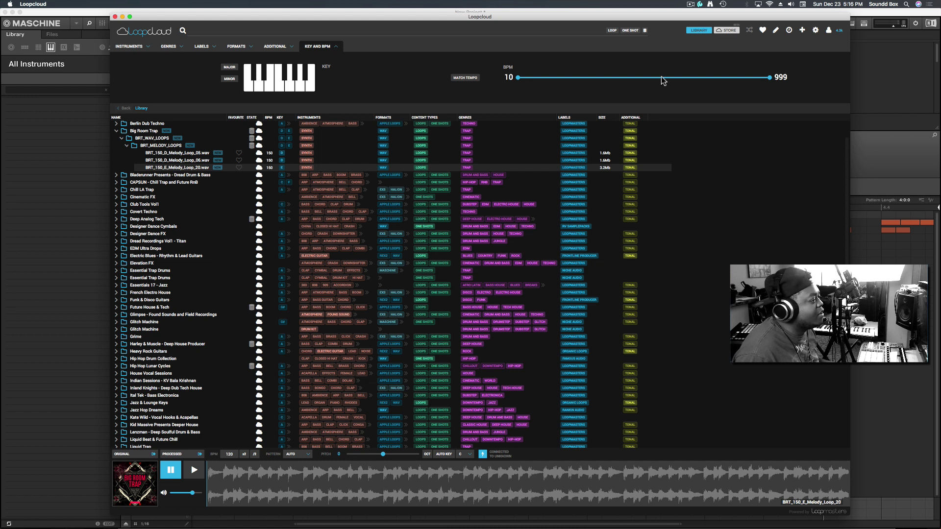
pyautogui.click(726, 30)
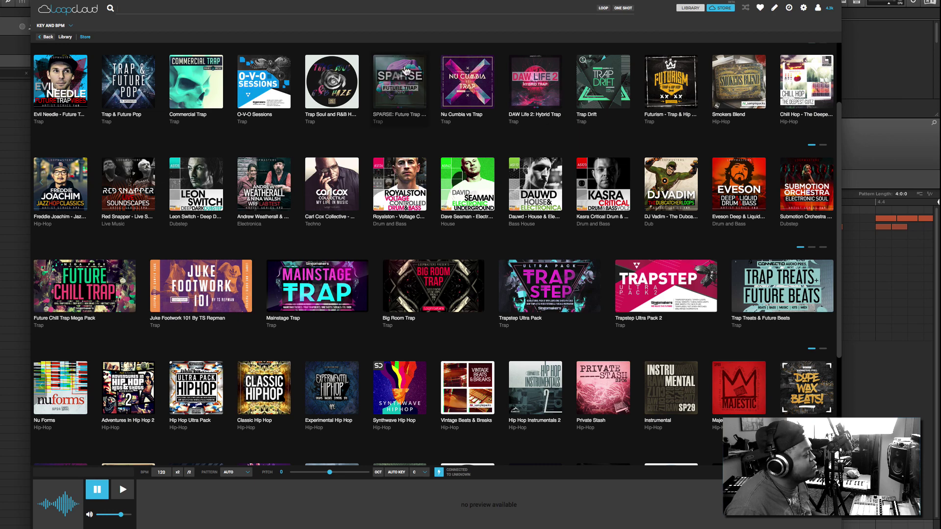
pyautogui.scroll(-6, 175, 145)
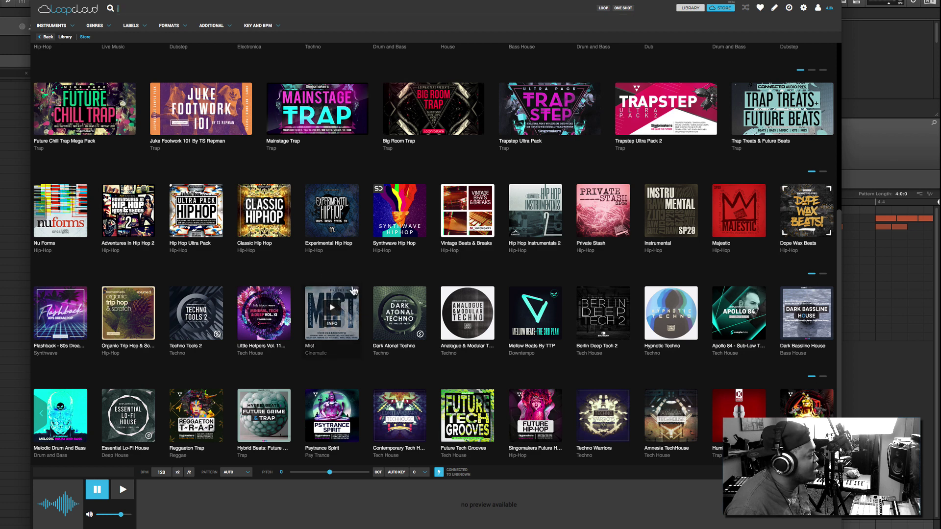
pyautogui.scroll(1, 351, 292)
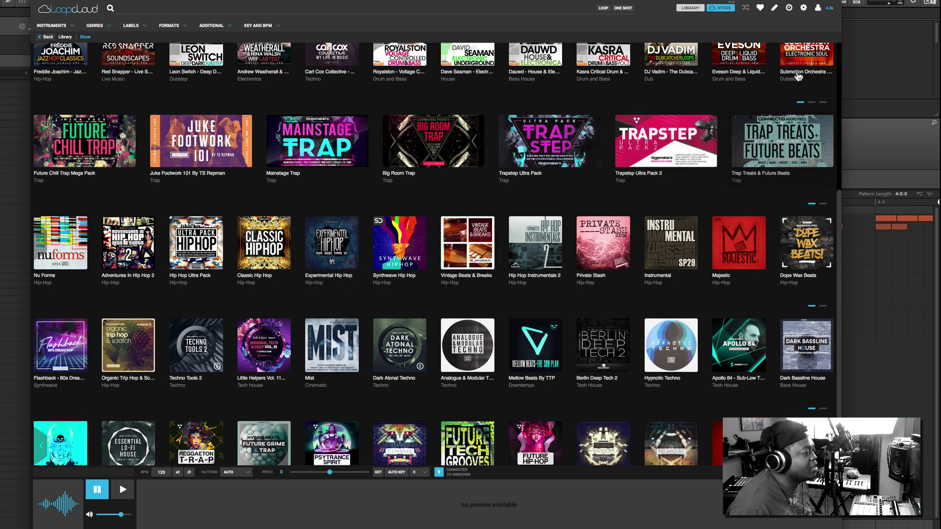
pyautogui.click(830, 9)
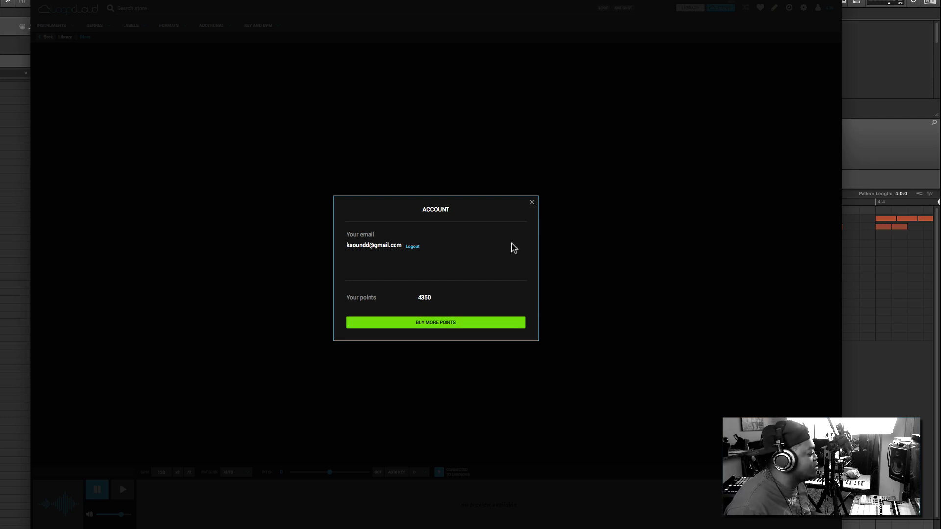
# Close the account details and preview the Instrumental pack
pyautogui.click(532, 203)
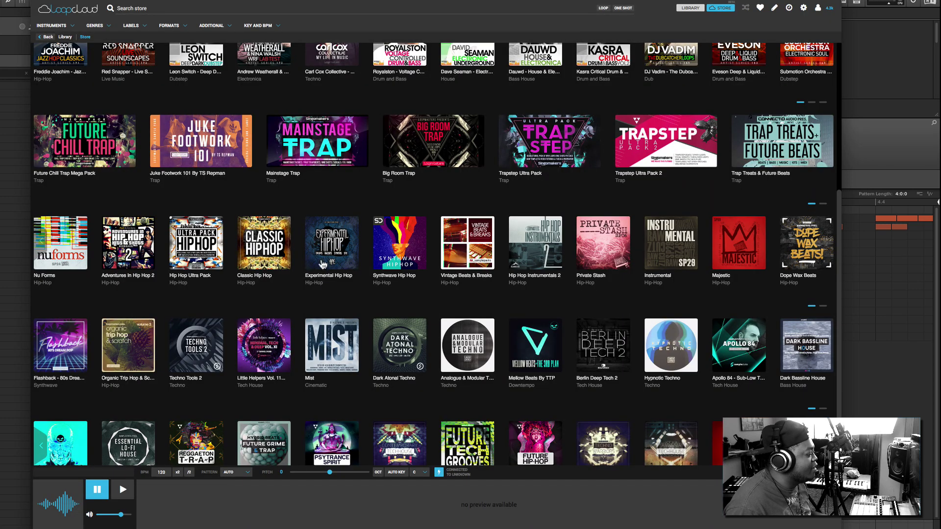
pyautogui.moveTo(337, 259)
pyautogui.moveTo(494, 257)
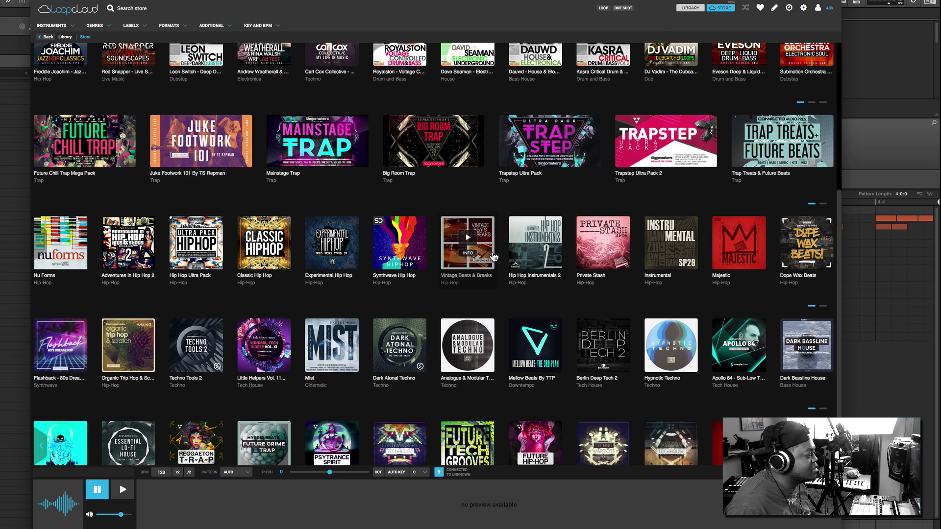
pyautogui.click(673, 248)
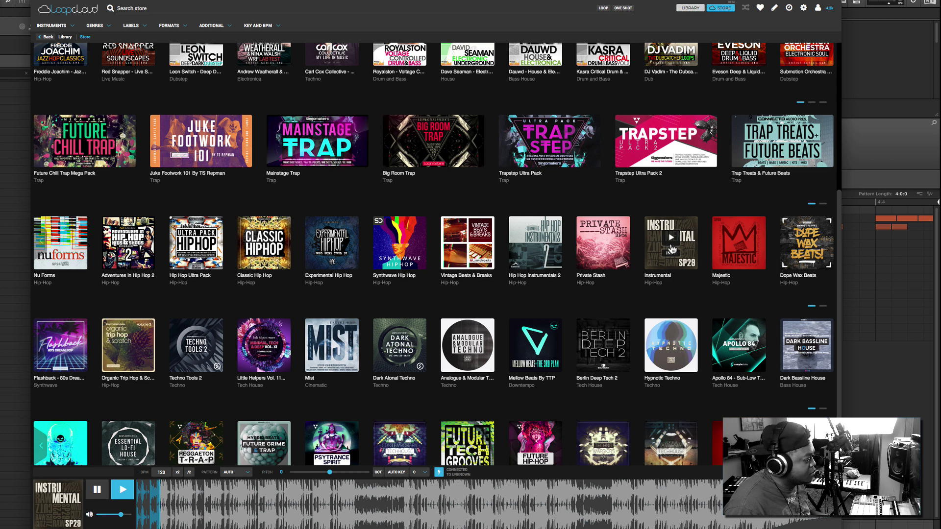
# Preview the Dope Wax Beats pack and open its product page
pyautogui.moveTo(734, 252)
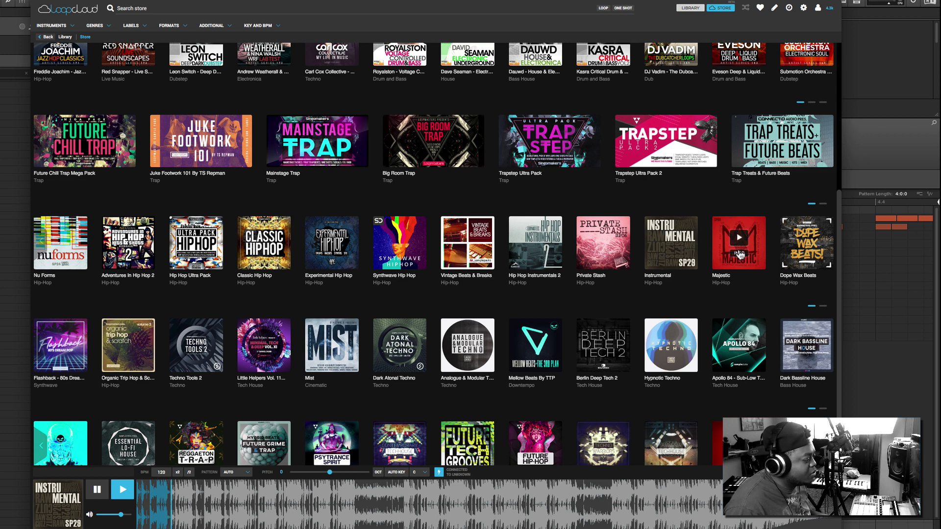
pyautogui.click(805, 238)
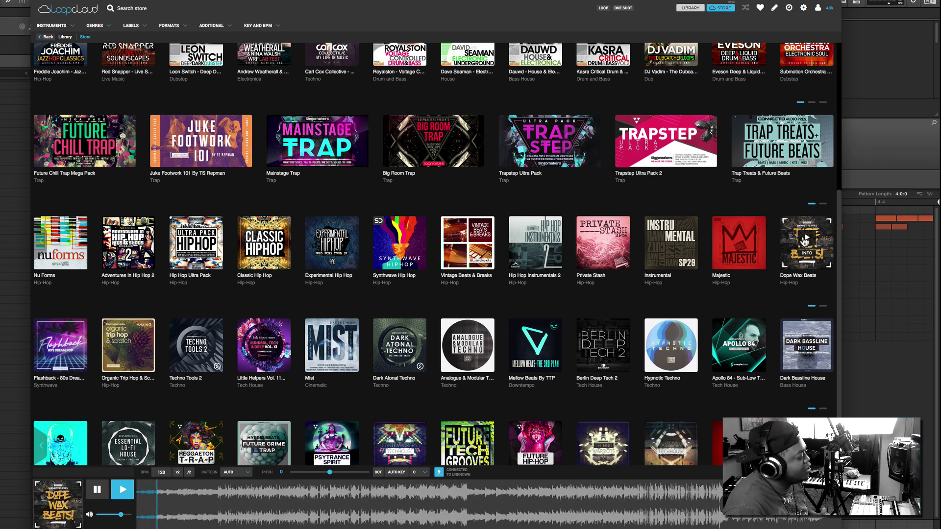
pyautogui.click(790, 257)
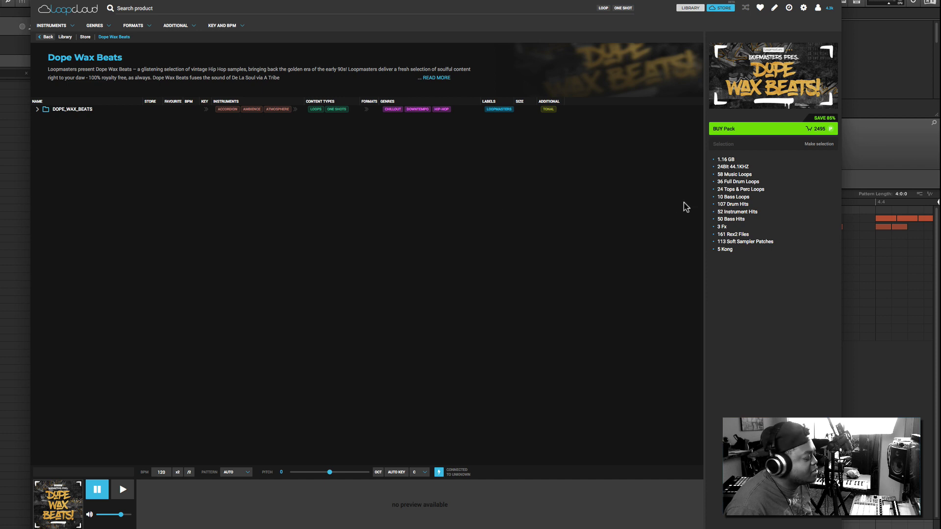
# Expand DOPE_WAX_BEATS and DWB_BASS, previewing Malendra_Bass, then Lakeside_LowBass
pyautogui.click(35, 110)
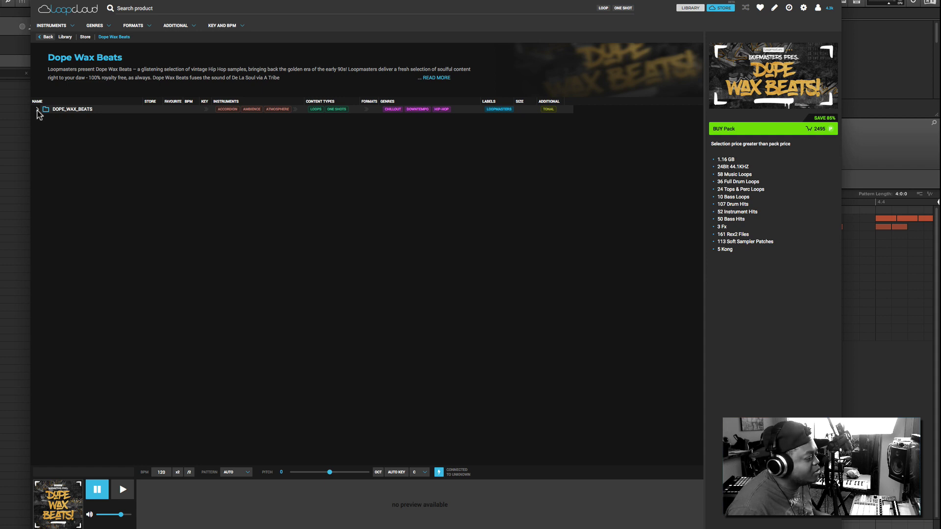
pyautogui.click(37, 110)
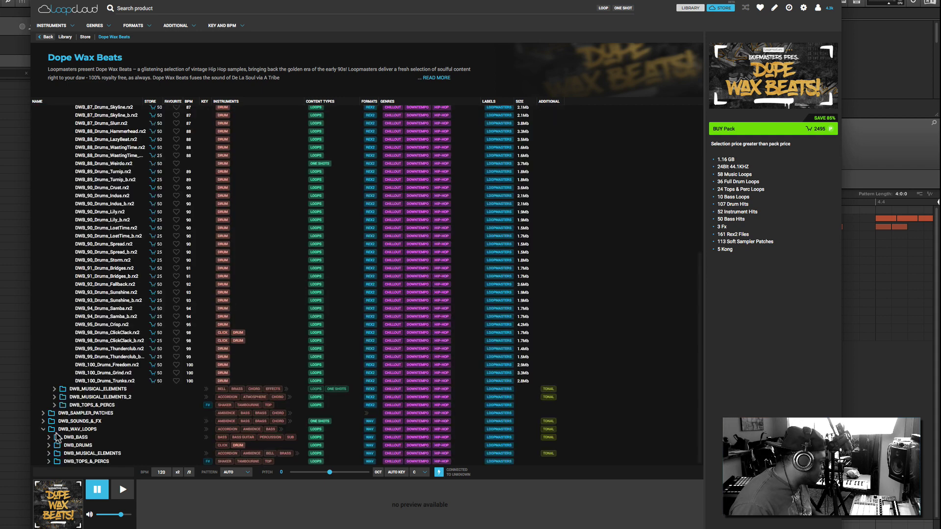
pyautogui.click(49, 437)
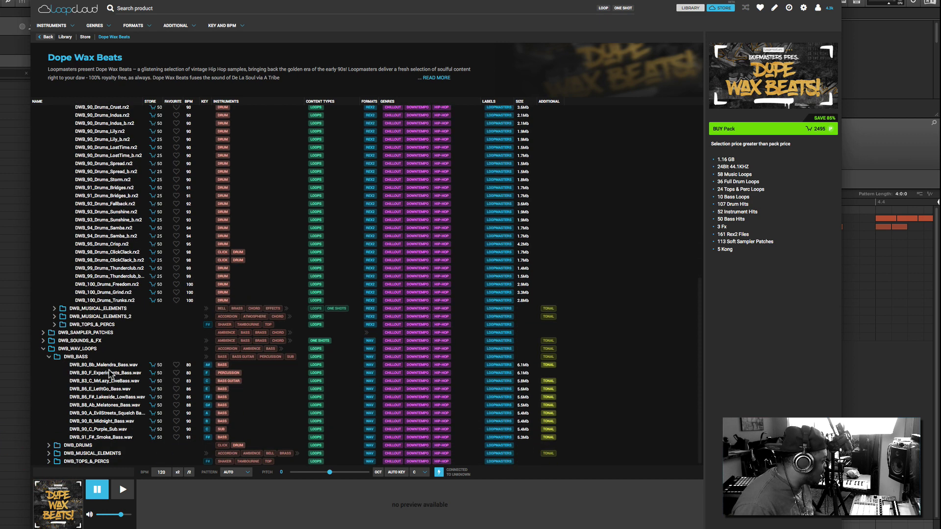
pyautogui.click(127, 364)
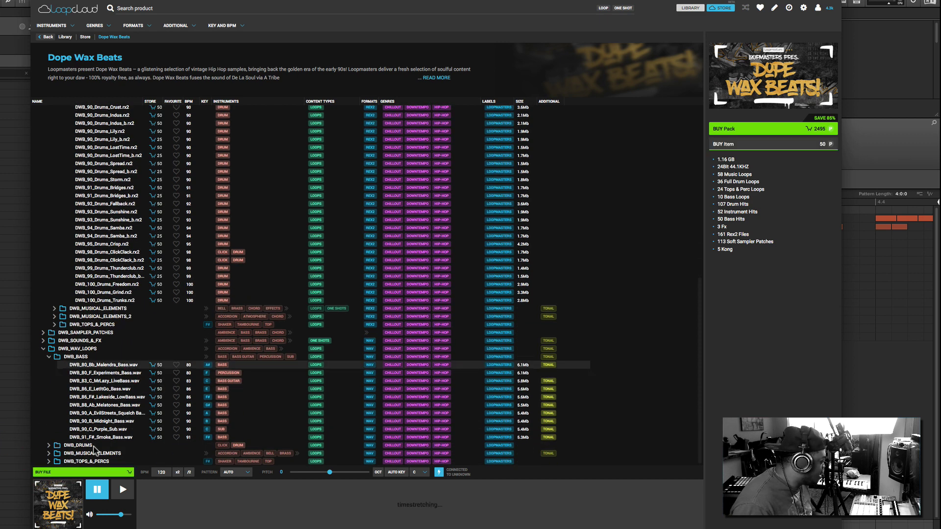
pyautogui.click(123, 490)
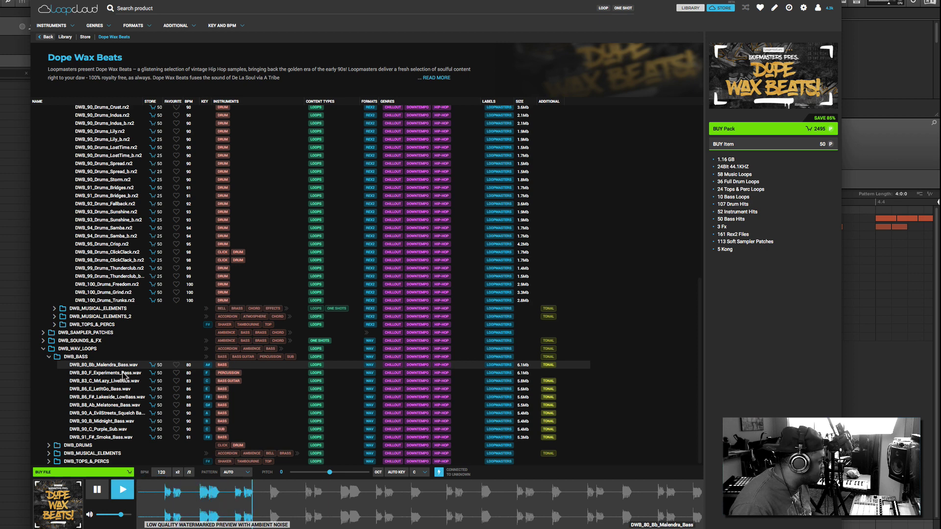
pyautogui.click(147, 397)
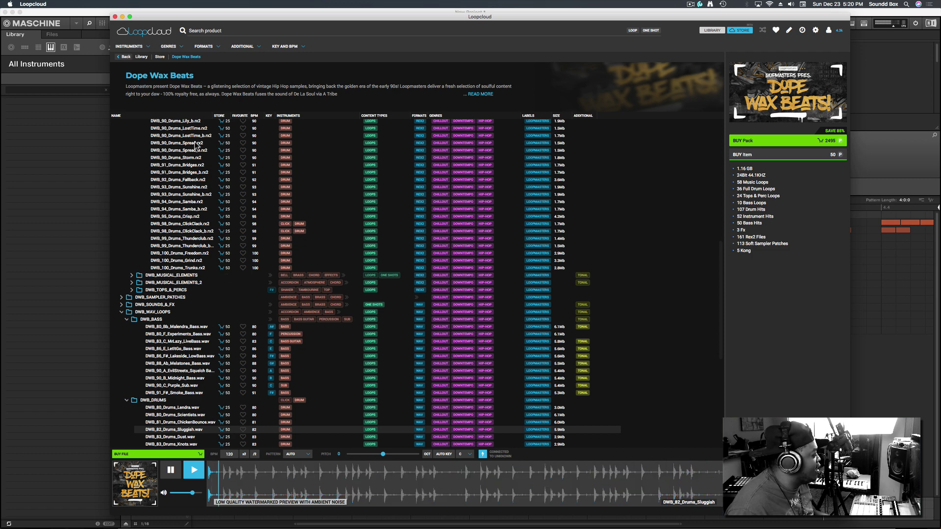
# Back in Maschine, load the Loopmasters Loopcloud VST onto Sound 5 and move its window aside
pyautogui.press('super+Tab')
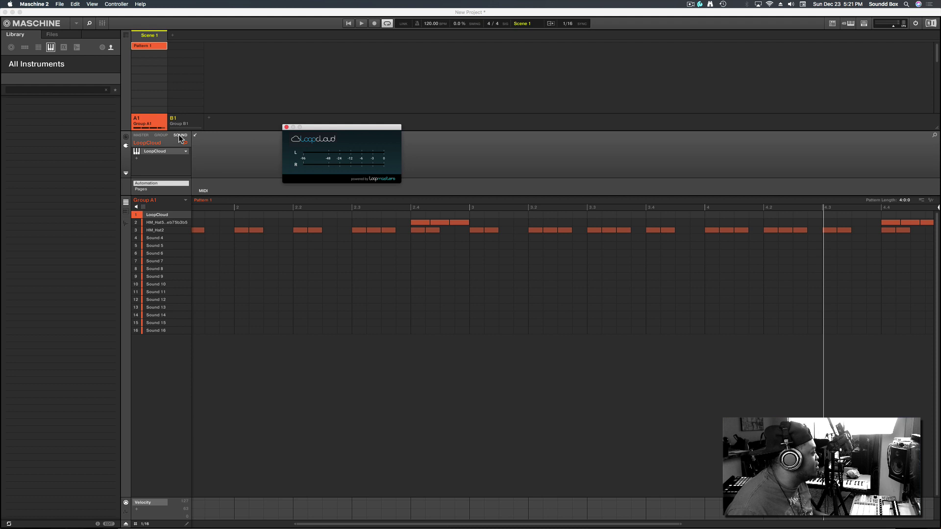
pyautogui.click(167, 139)
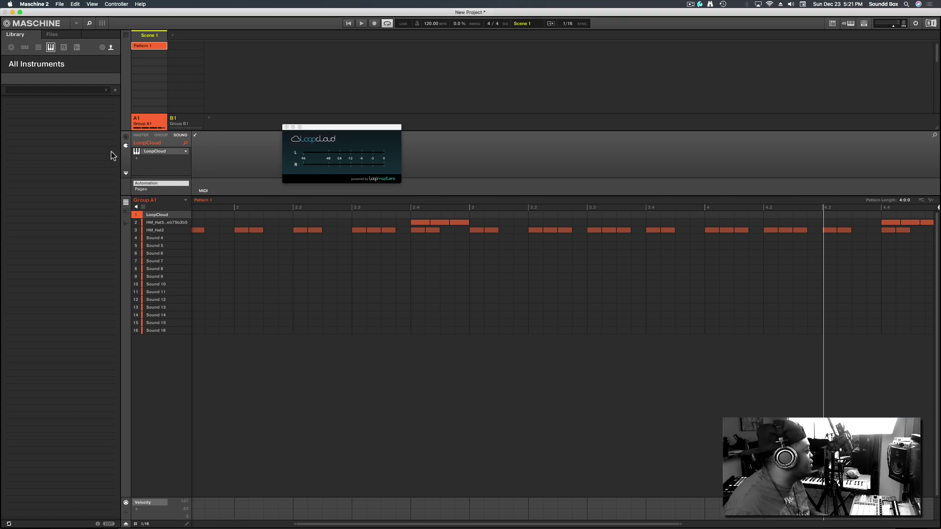
pyautogui.click(161, 246)
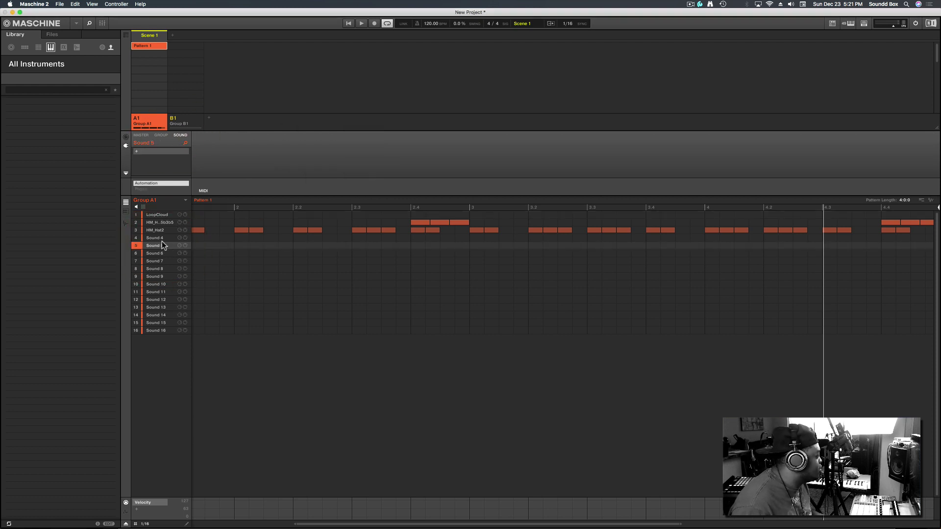
pyautogui.click(136, 151)
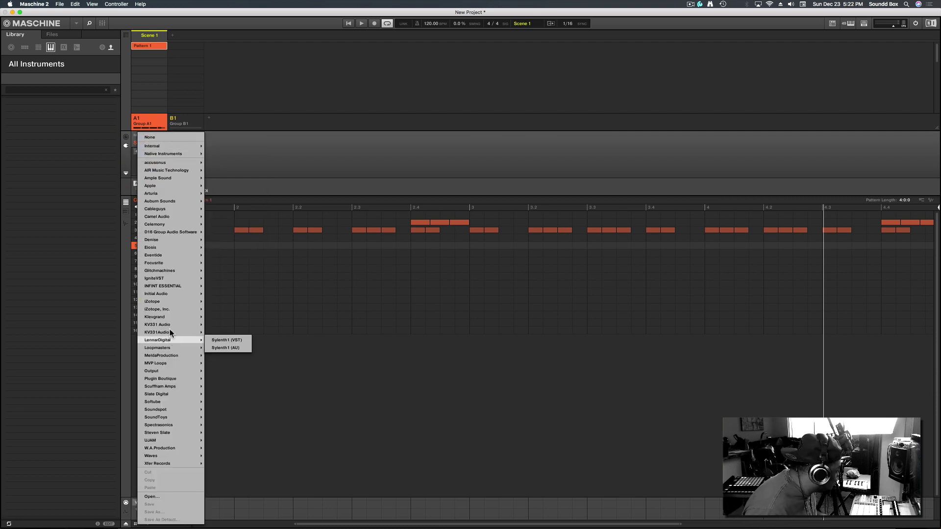
pyautogui.moveTo(170, 347)
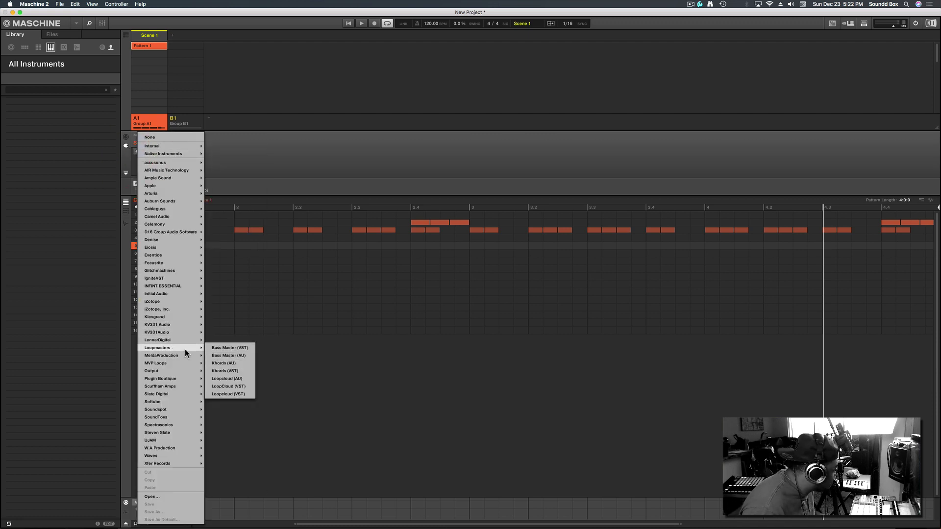
pyautogui.click(239, 387)
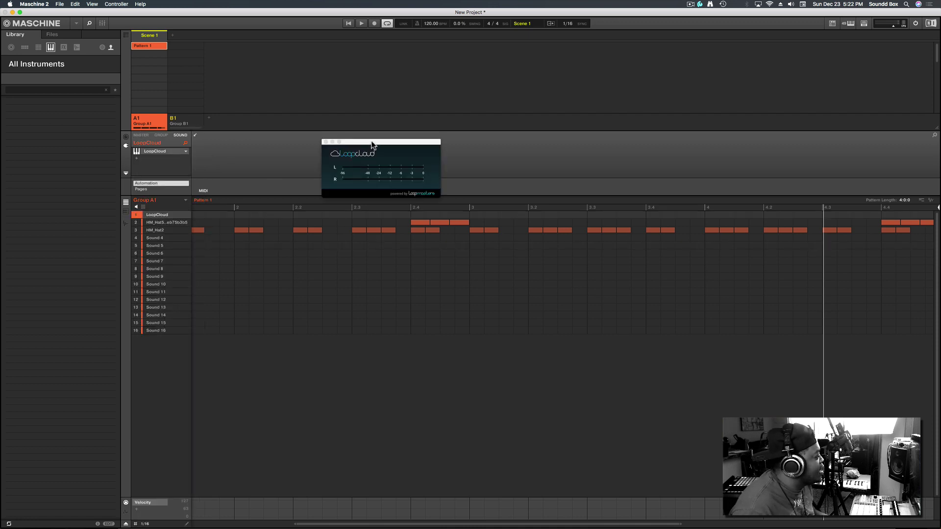
pyautogui.moveTo(371, 145); pyautogui.dragTo(319, 134)
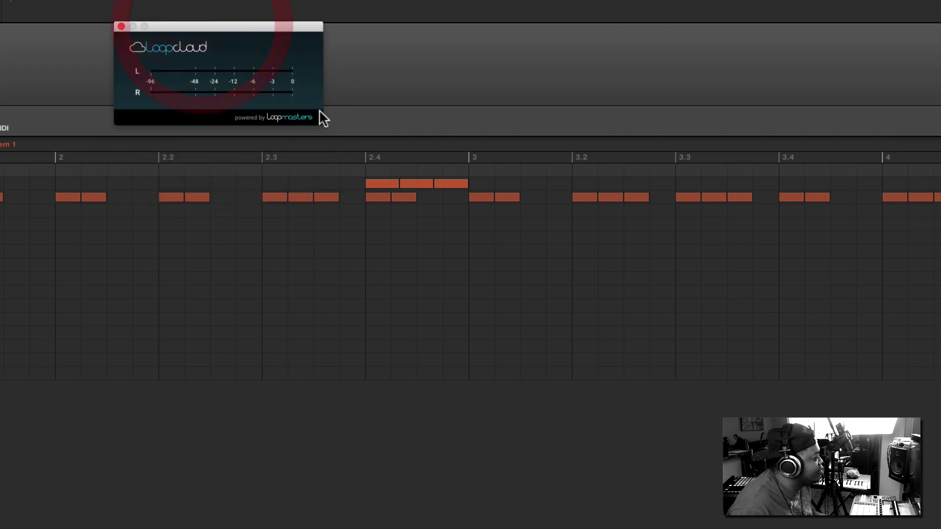
# Rearrange the plugin and Loopcloud windows so Maschine stays visible
pyautogui.moveTo(226, 29)
pyautogui.mouseDown()
pyautogui.moveTo(213, 102)
pyautogui.moveTo(223, 45)
pyautogui.mouseUp()
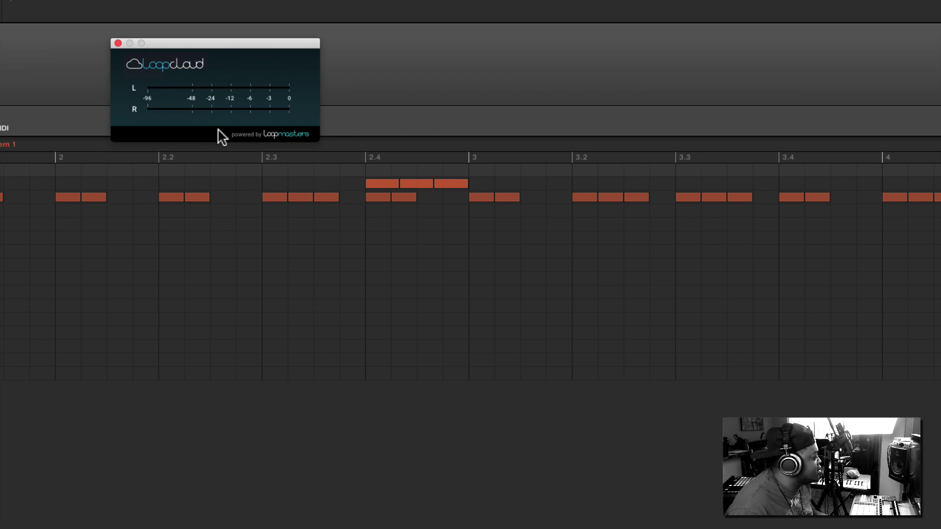
pyautogui.press('super+Tab')
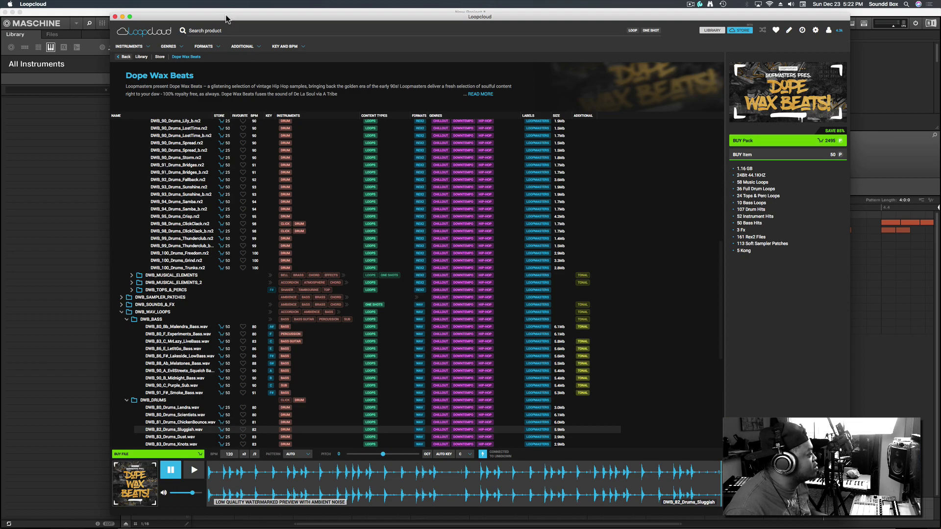
pyautogui.moveTo(225, 19); pyautogui.dragTo(265, 18)
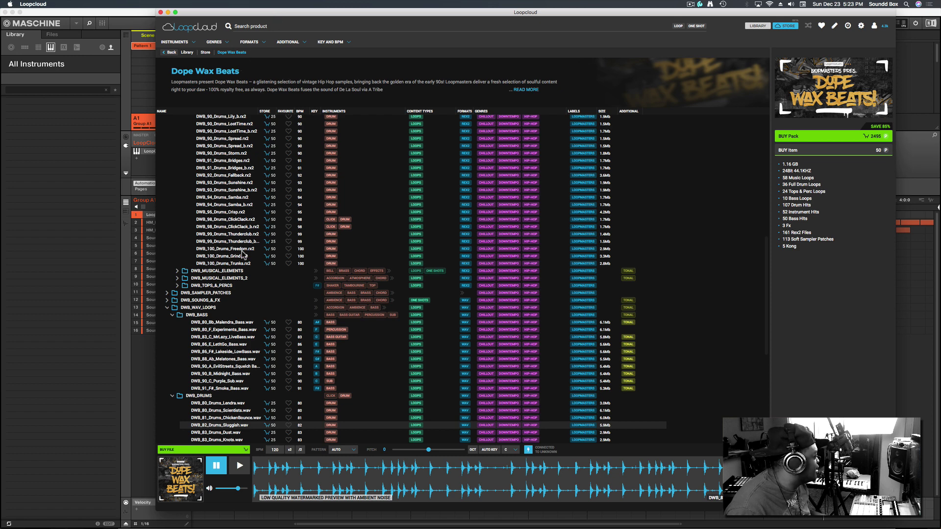
pyautogui.click(128, 103)
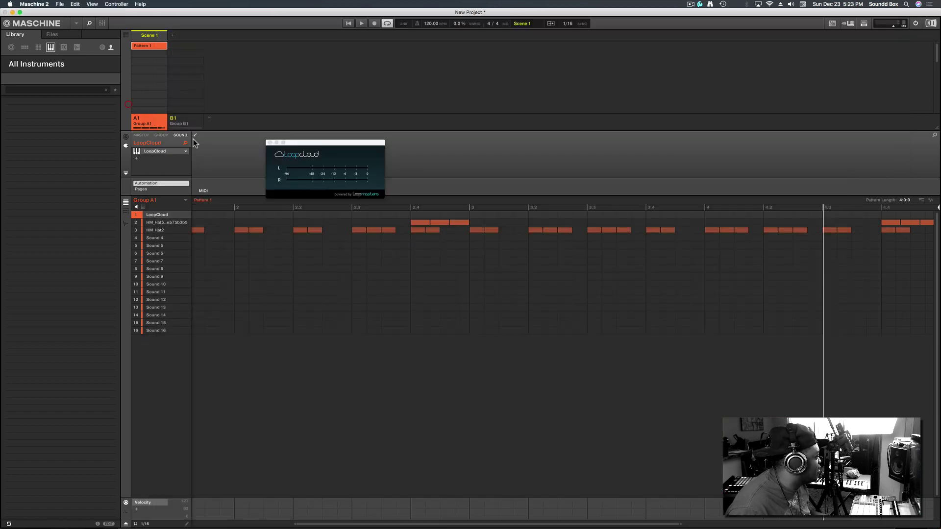
# Reposition the plugin window, return to Loopcloud and replay the Sluggish loop from the start
pyautogui.moveTo(296, 143); pyautogui.dragTo(265, 121)
pyautogui.press('super+Tab')
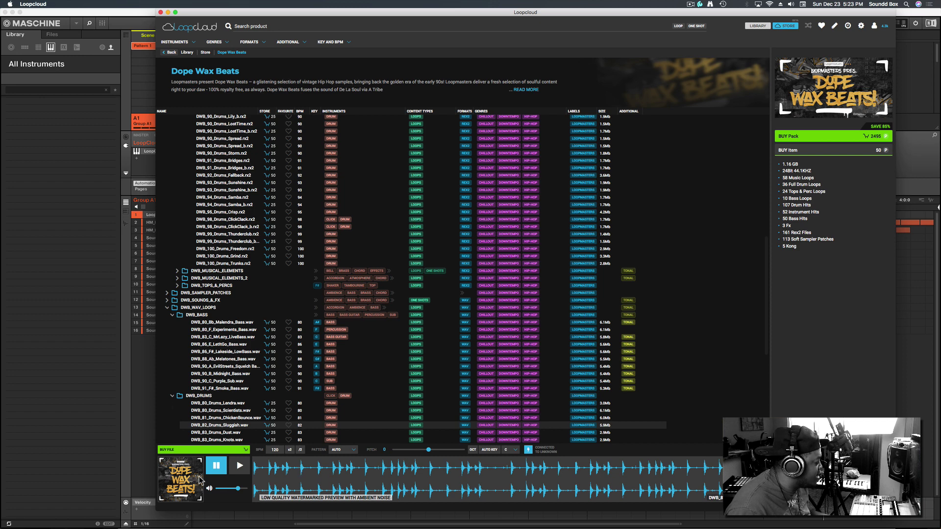
pyautogui.click(239, 469)
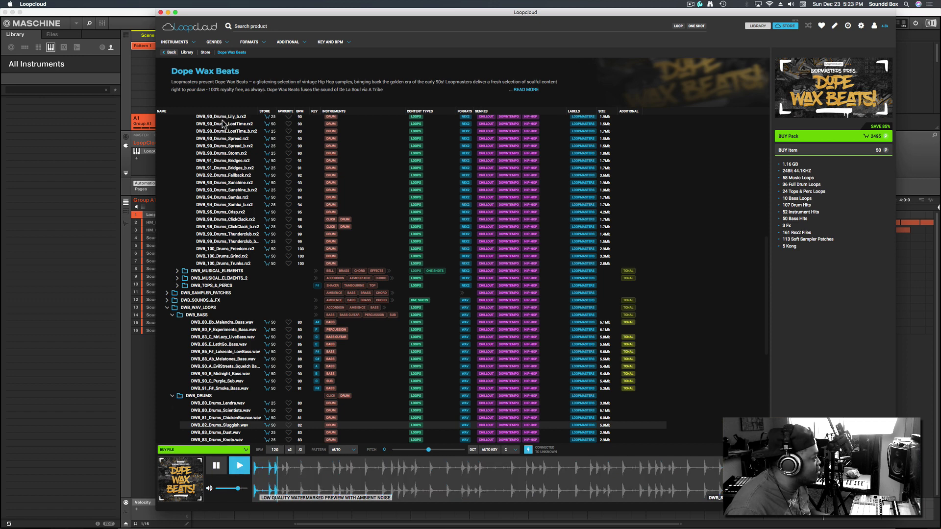
# Nudge the Loopcloud window down and to the right
pyautogui.moveTo(216, 28); pyautogui.dragTo(225, 45)
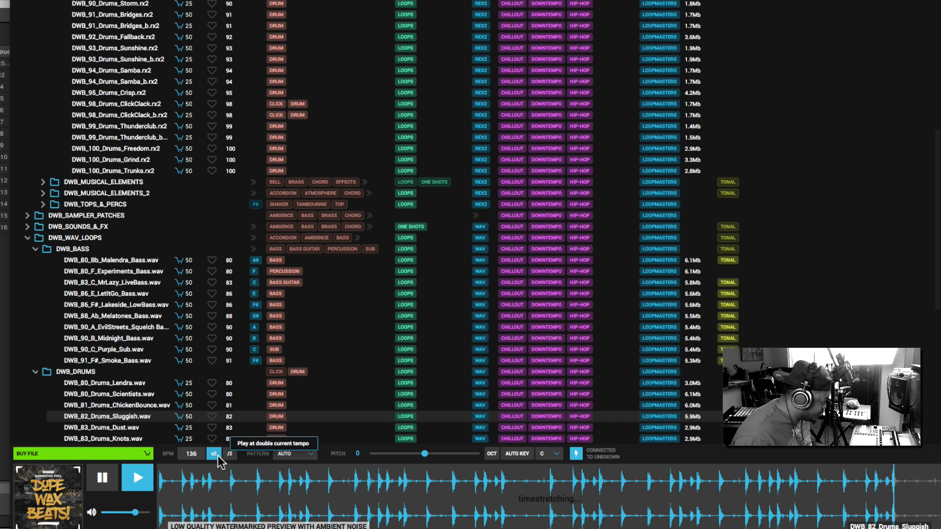
# Preview the loop at x2 and /2 tempo, then with the 16THS and 2 BAR patterns
pyautogui.click(301, 480)
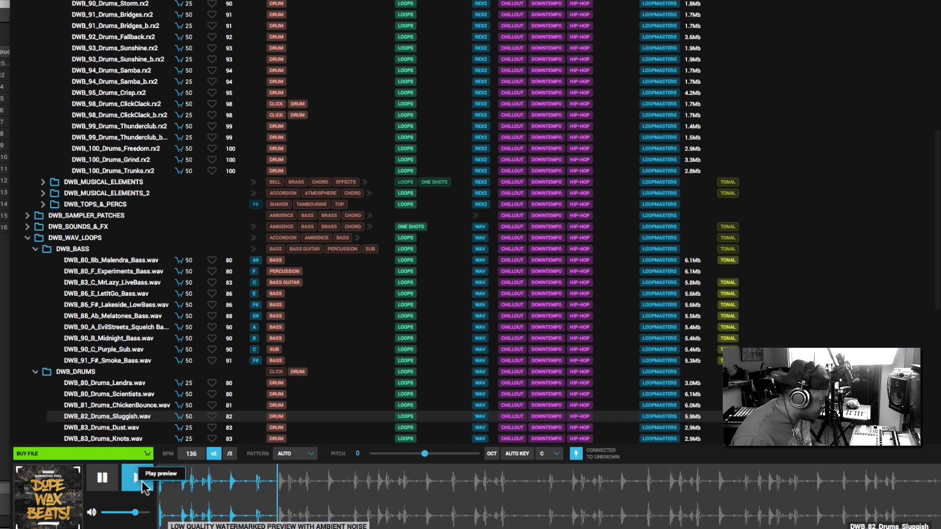
pyautogui.click(229, 454)
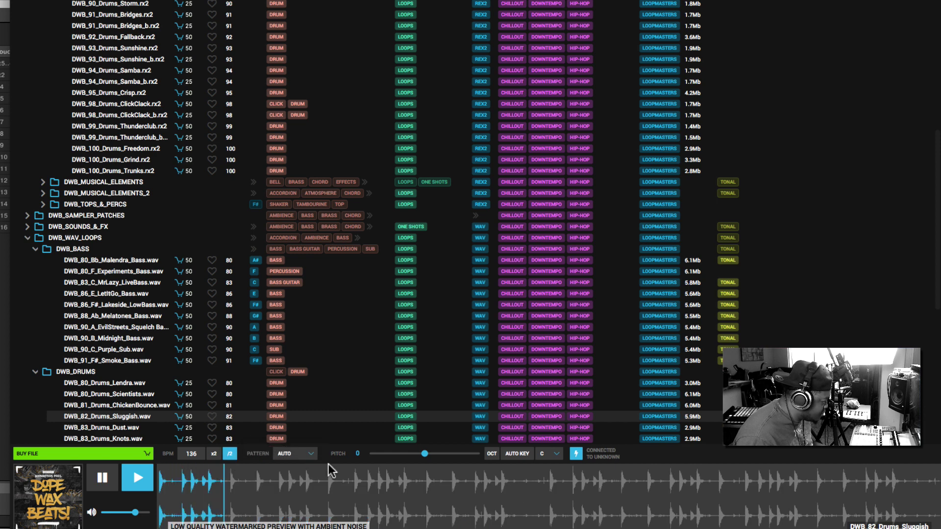
pyautogui.click(310, 455)
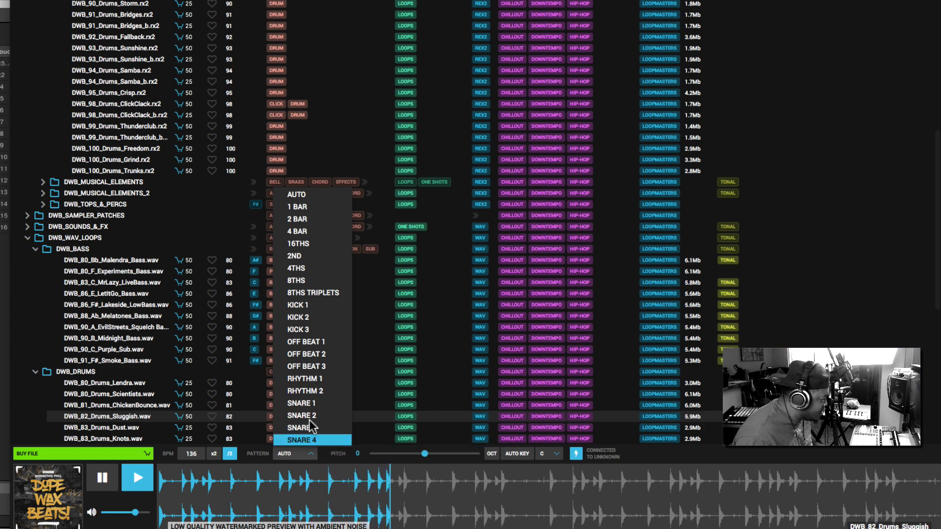
pyautogui.click(317, 241)
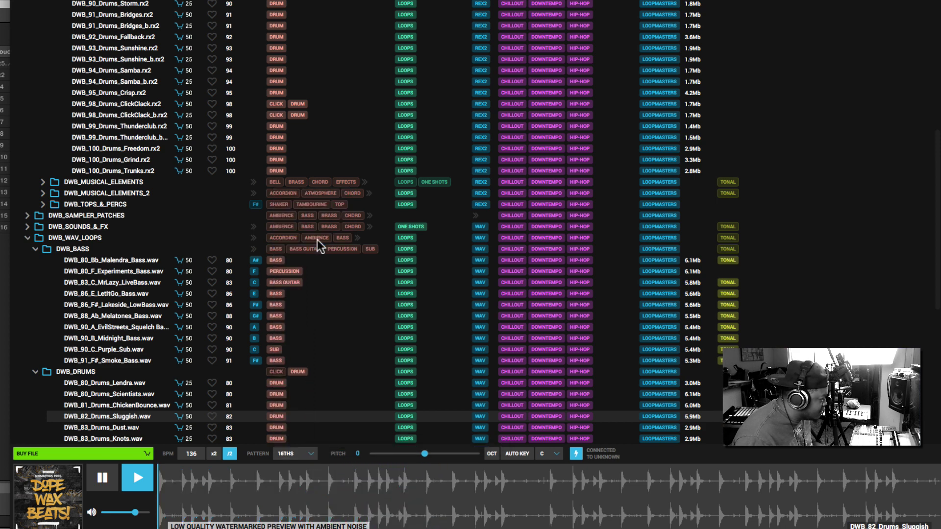
pyautogui.click(308, 459)
pyautogui.click(295, 214)
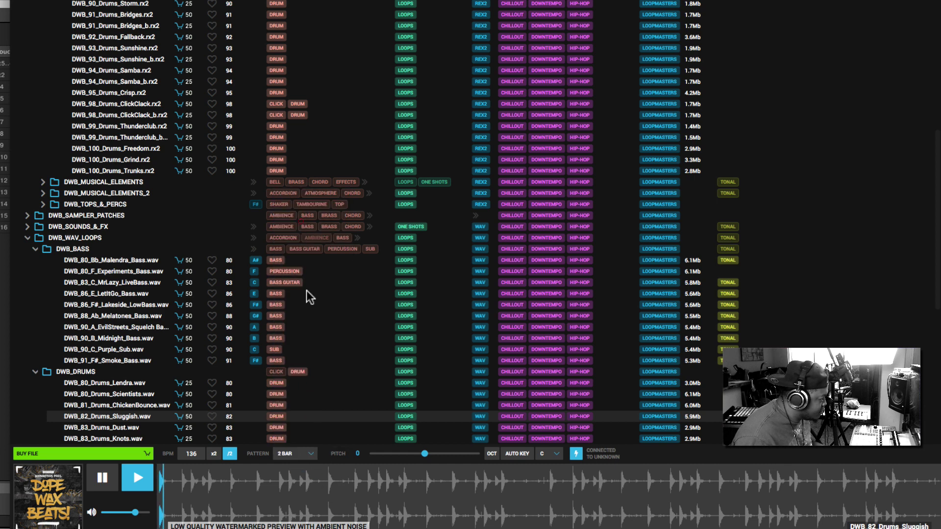
# Try the RHYTHM 1 and SNARE 1 patterns, turning half-tempo off in between
pyautogui.click(309, 453)
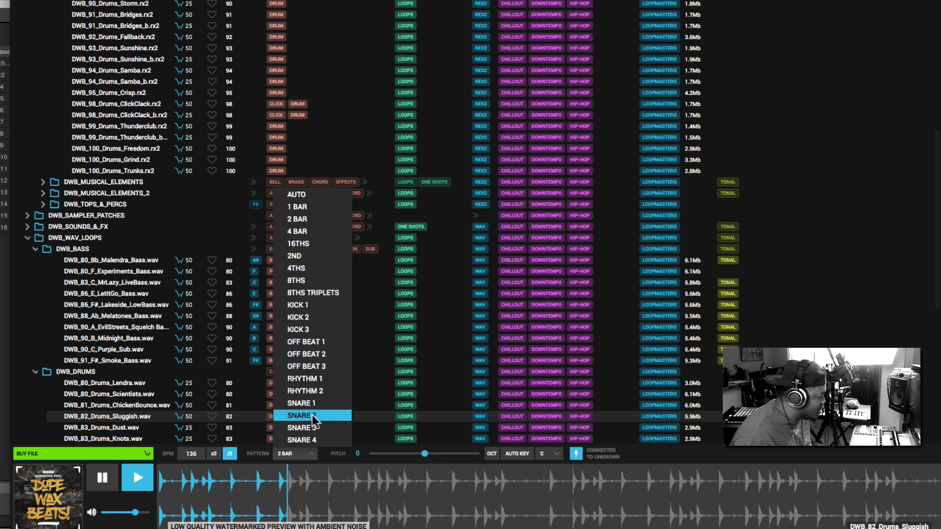
pyautogui.click(318, 379)
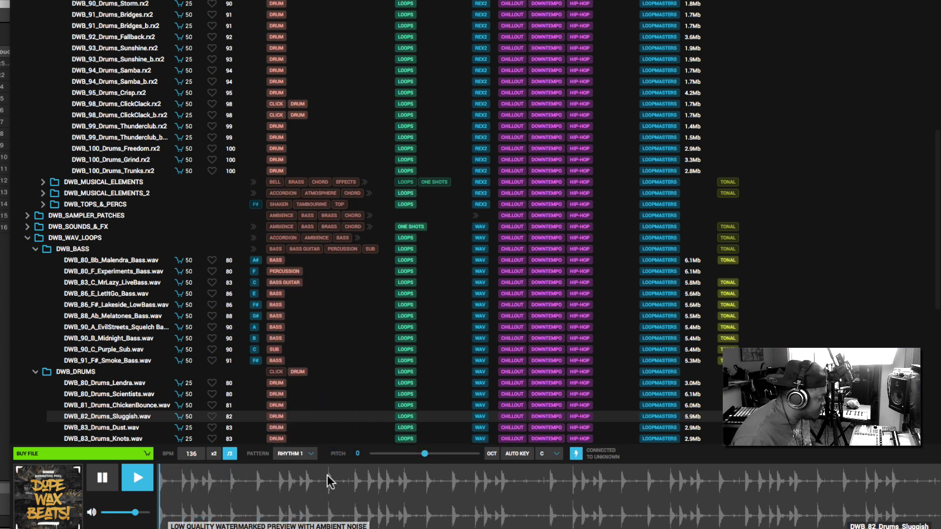
pyautogui.click(310, 453)
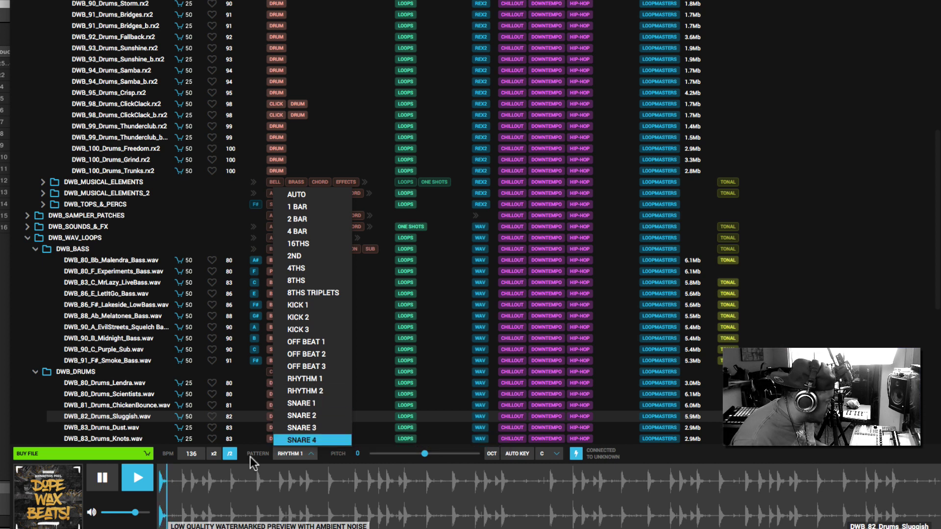
pyautogui.click(230, 453)
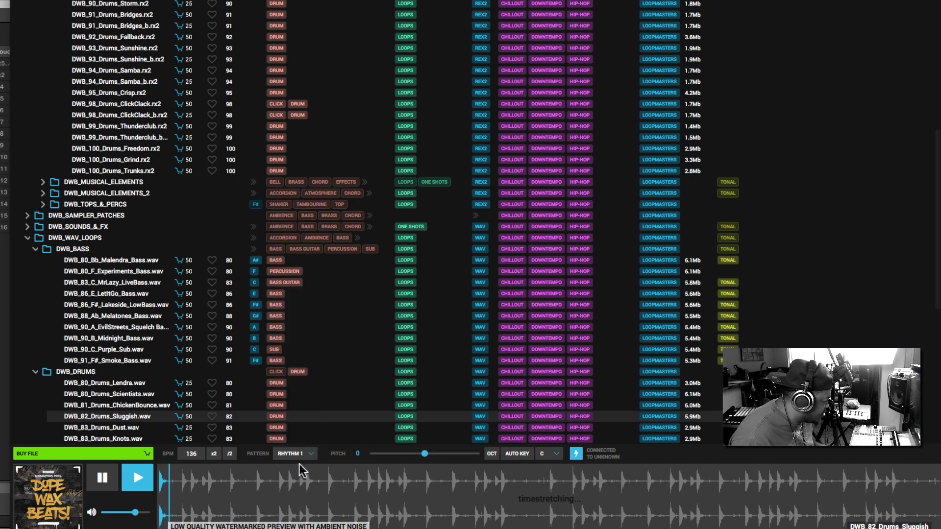
pyautogui.click(307, 454)
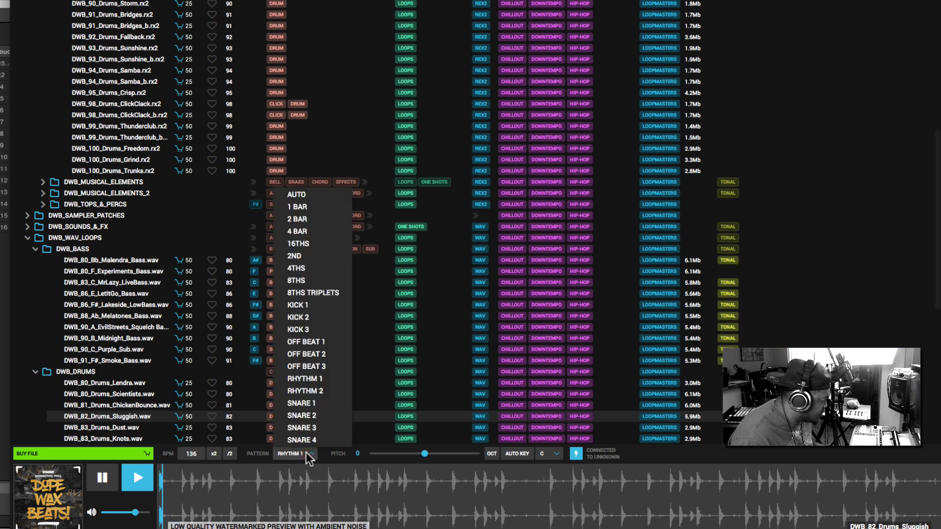
pyautogui.click(322, 402)
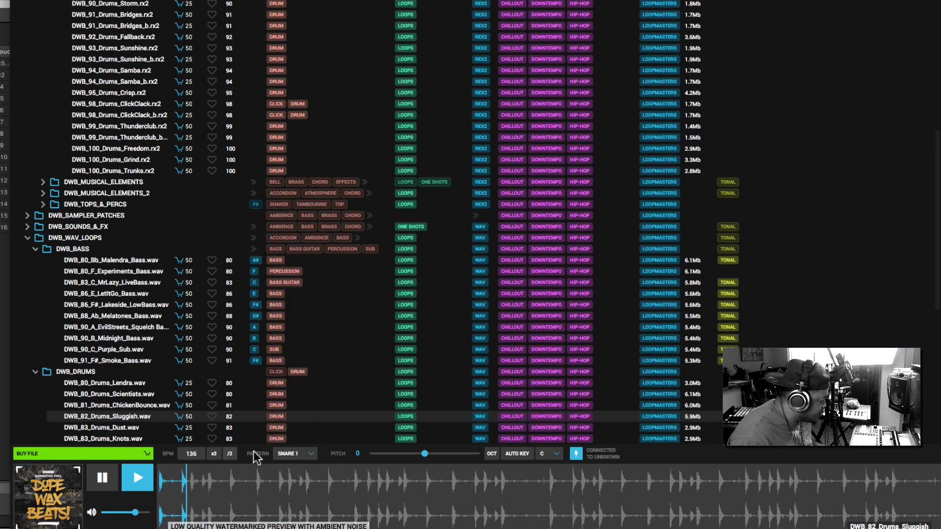
# Return to the AUTO pattern, restart the preview and raise its pitch
pyautogui.click(289, 454)
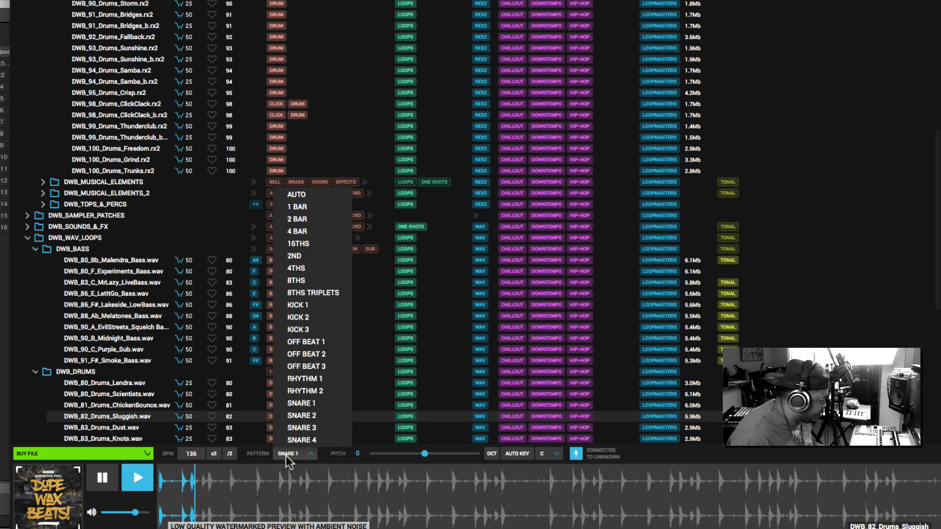
pyautogui.click(297, 196)
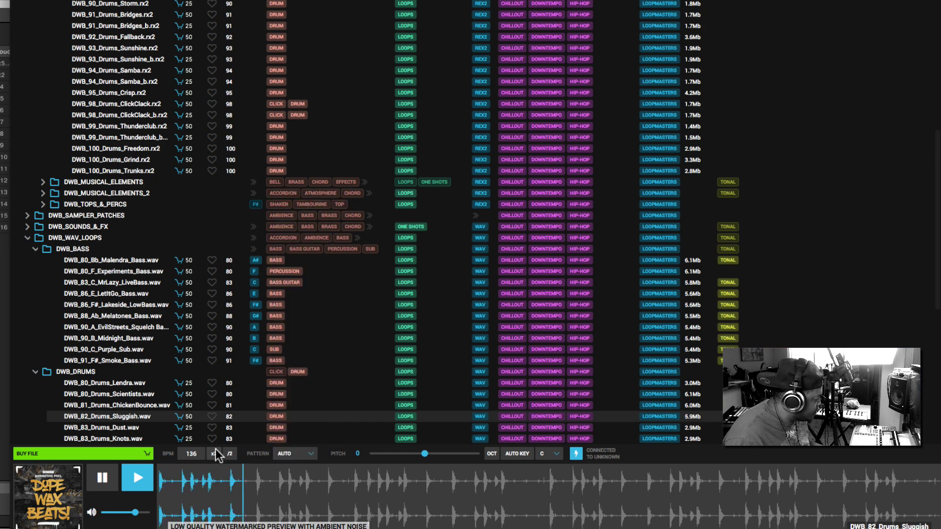
pyautogui.press('space')
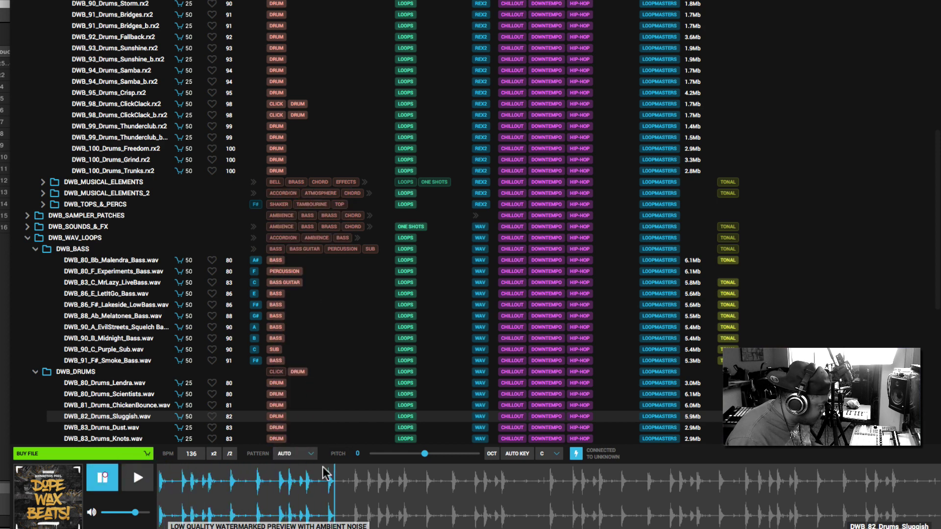
pyautogui.click(137, 481)
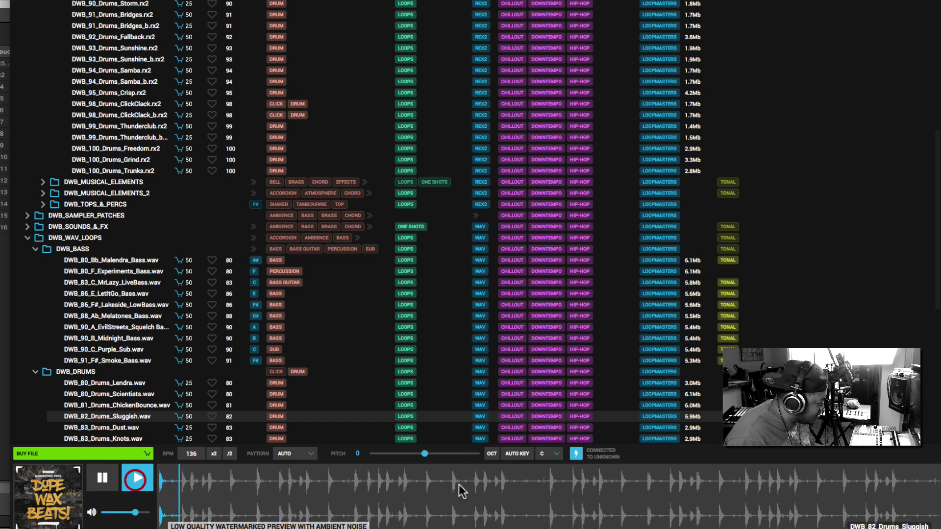
pyautogui.moveTo(425, 454); pyautogui.dragTo(445, 465)
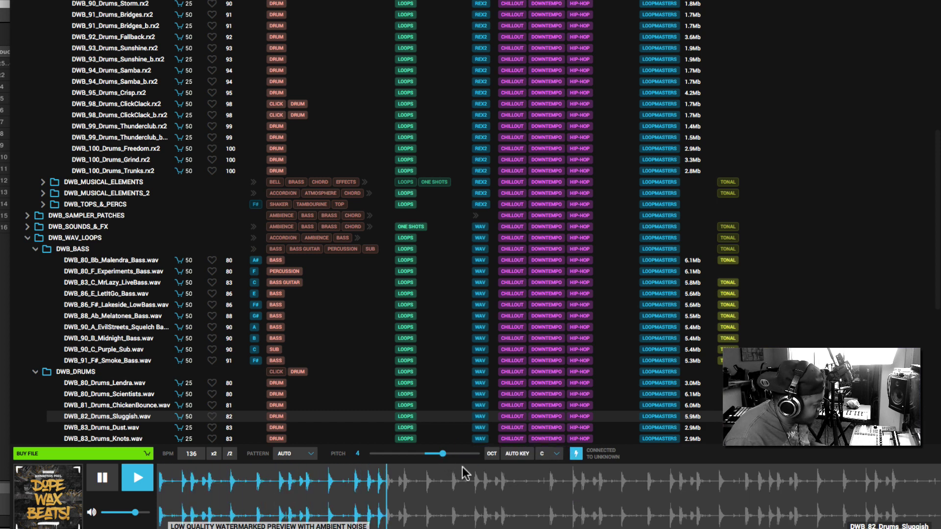
# Pause the preview and buy DWB_82_Drums_Sluggish.wav
pyautogui.click(109, 480)
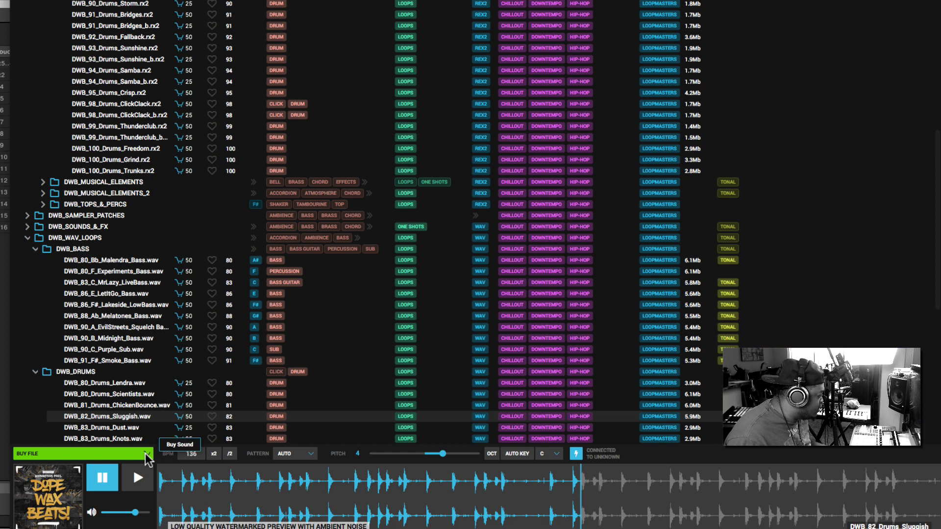
pyautogui.click(146, 454)
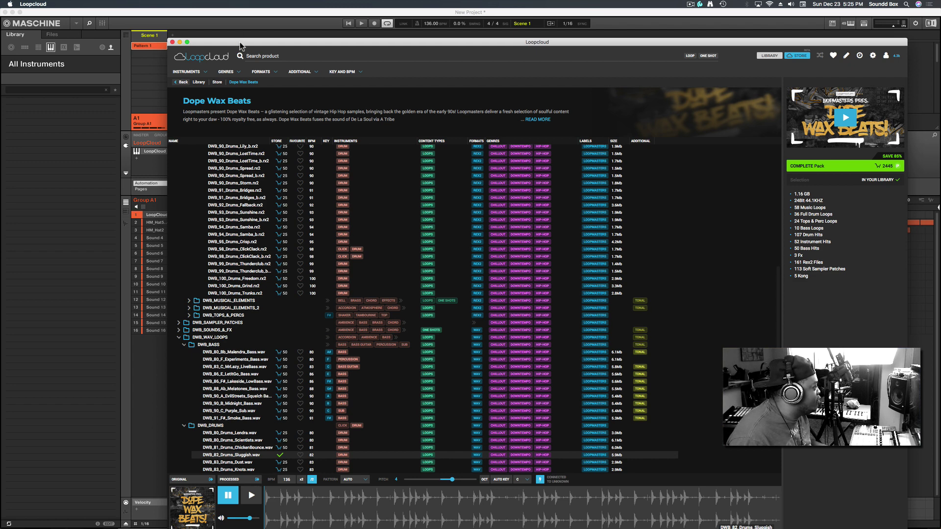
# Load the processed Sluggish loop onto sound 4 and the original onto sound 5
pyautogui.moveTo(241, 44); pyautogui.dragTo(295, 40)
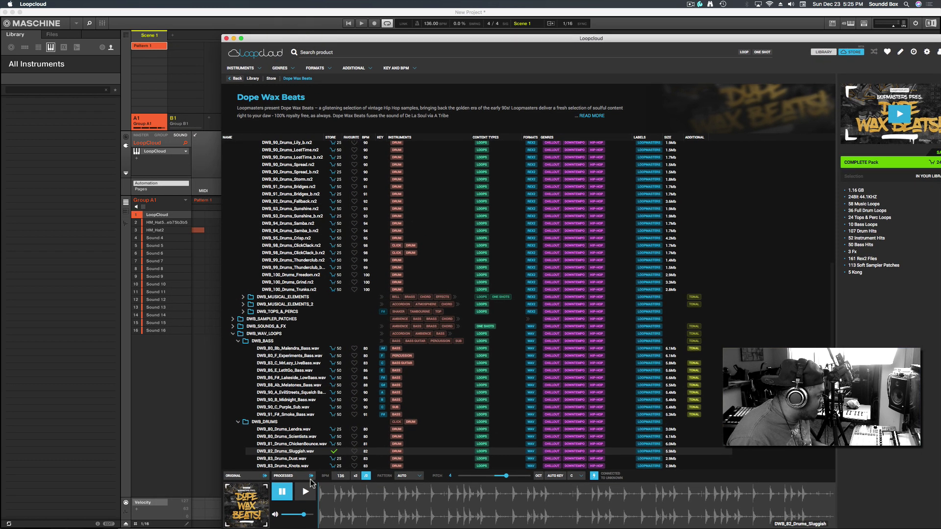
pyautogui.moveTo(312, 479); pyautogui.dragTo(165, 238)
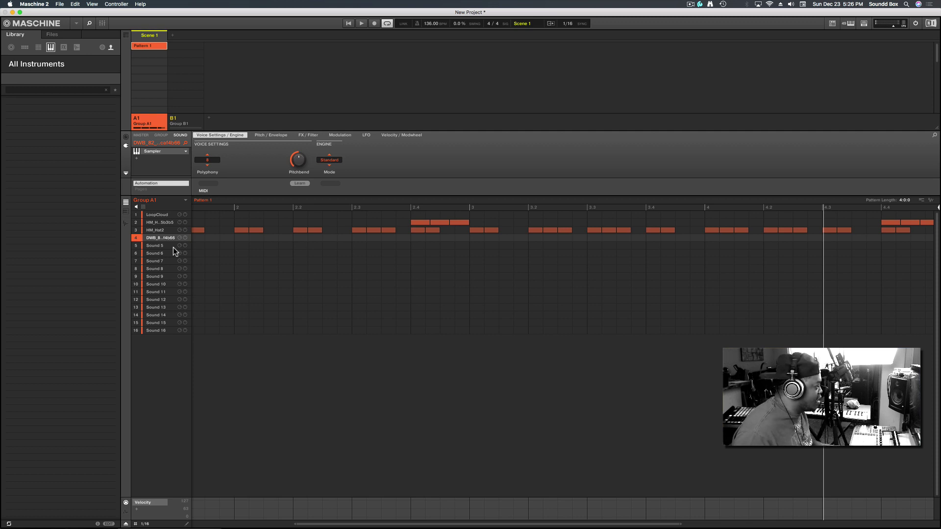
pyautogui.press('super+Tab')
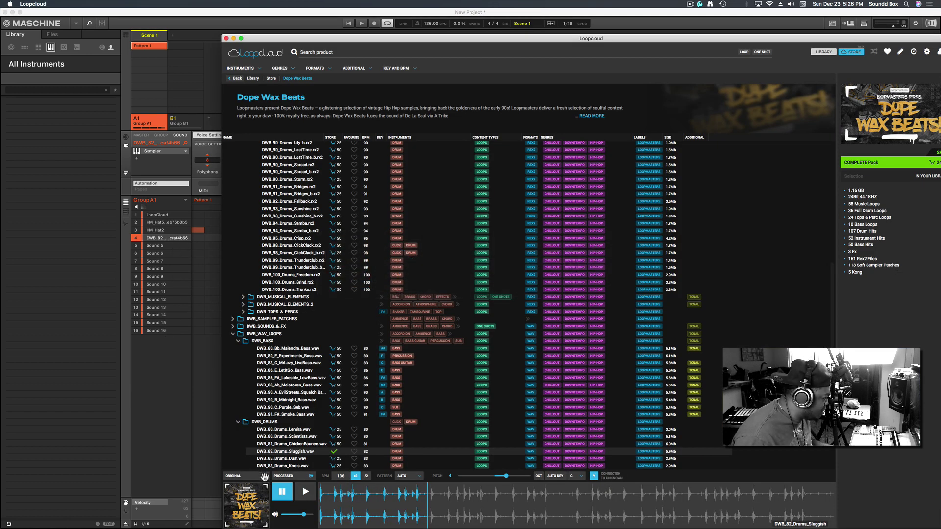
pyautogui.moveTo(266, 476); pyautogui.dragTo(170, 247)
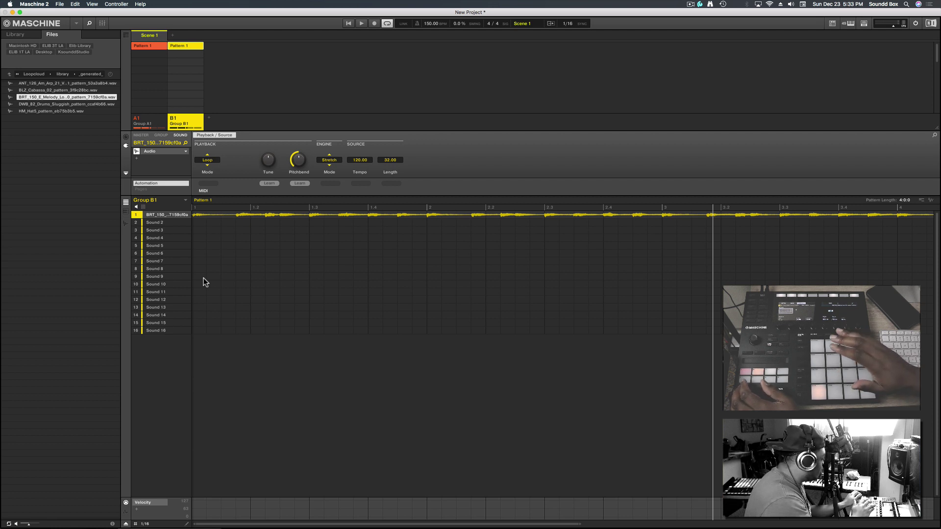
# Start playback of the Maschine pattern
pyautogui.press('space')
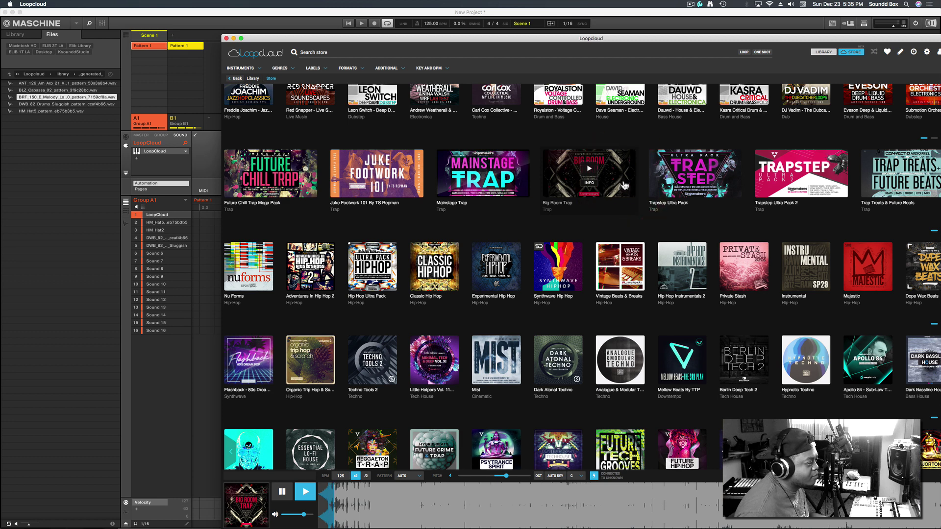
# Open the Big Room Trap pack, preview its first drum beat, and scroll to the snare fills
pyautogui.click(622, 184)
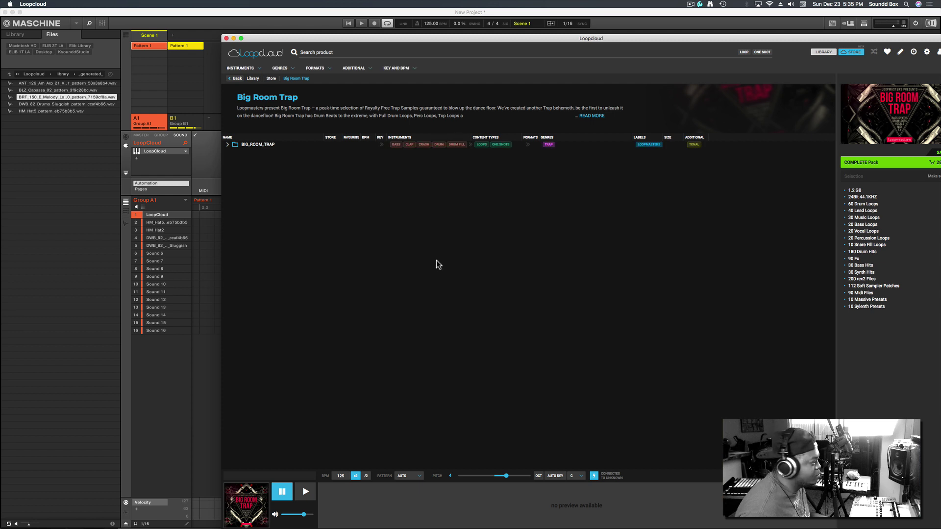
pyautogui.click(229, 144)
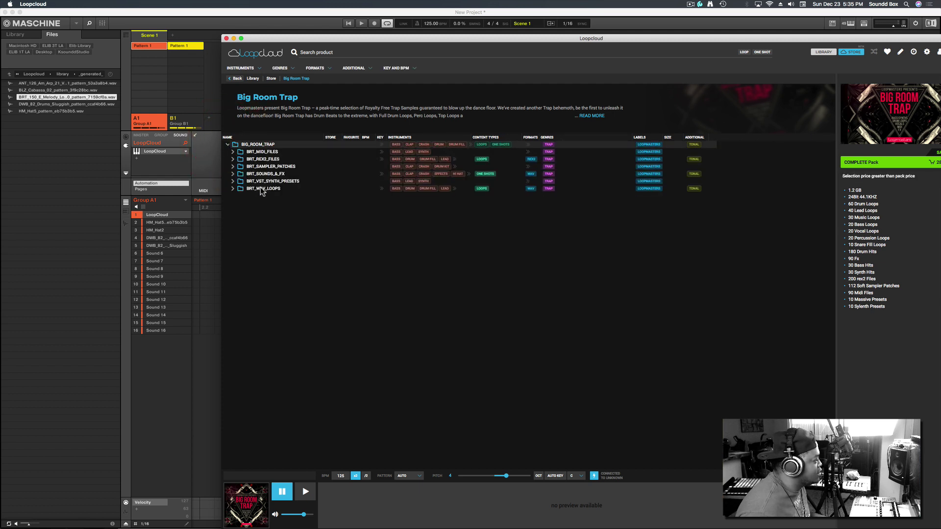
pyautogui.click(234, 188)
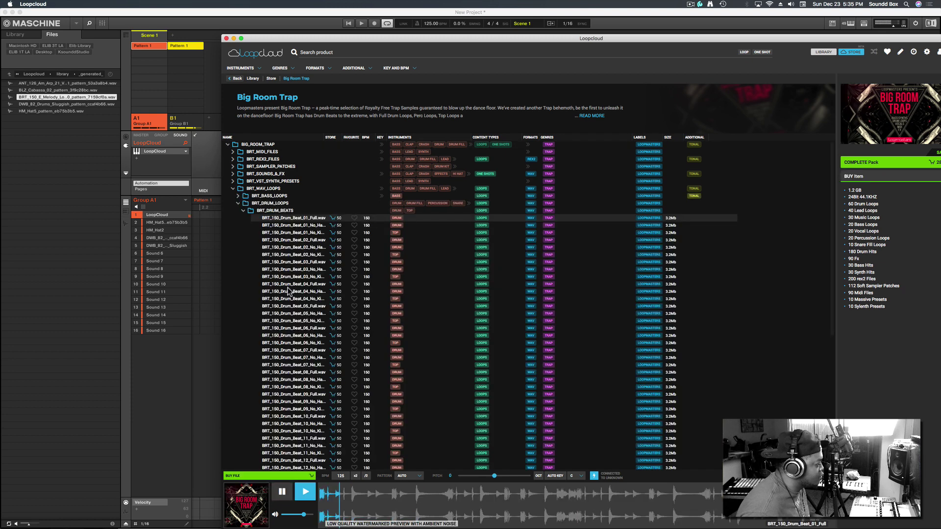
pyautogui.scroll(-8, 293, 265)
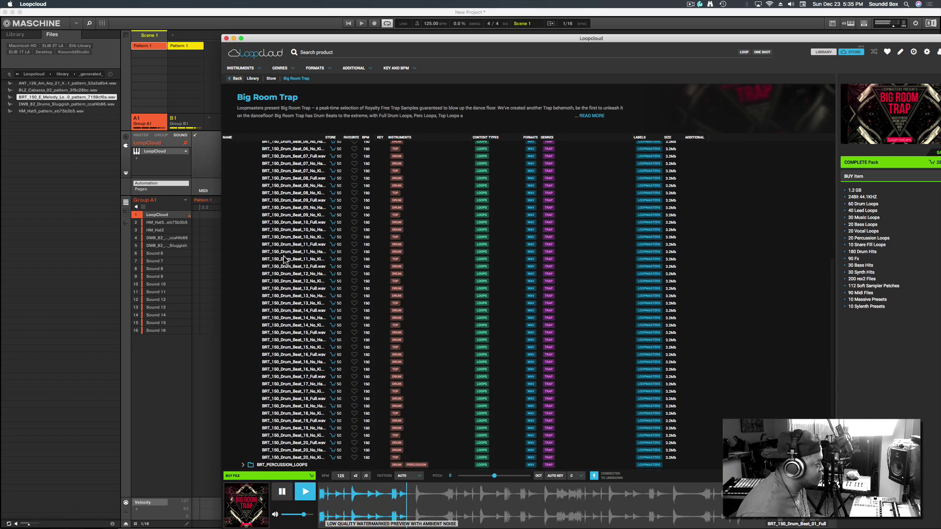
pyautogui.scroll(-5, 286, 260)
pyautogui.moveTo(349, 40); pyautogui.dragTo(336, 21)
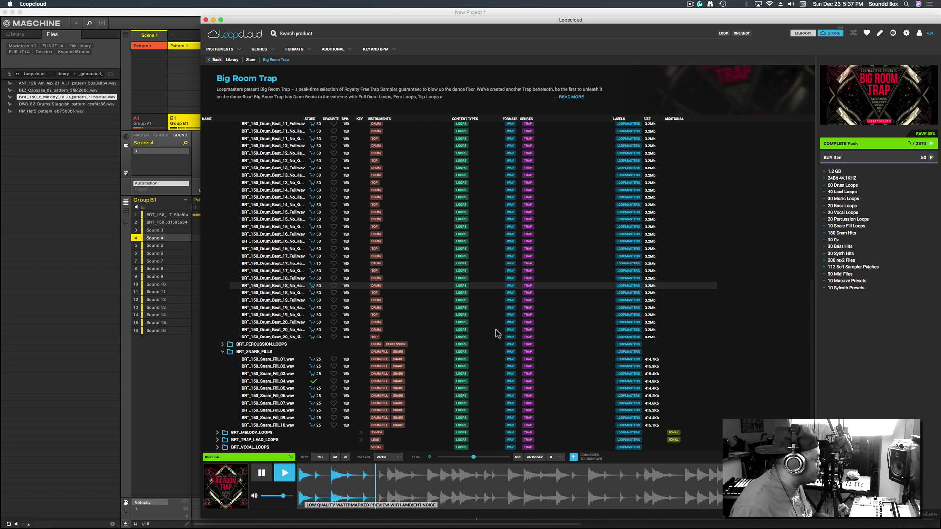
# Audition the Drum Beat 18 and Drum Beat 19 variants, then move Loopcloud aside to reveal Maschine
pyautogui.click(292, 294)
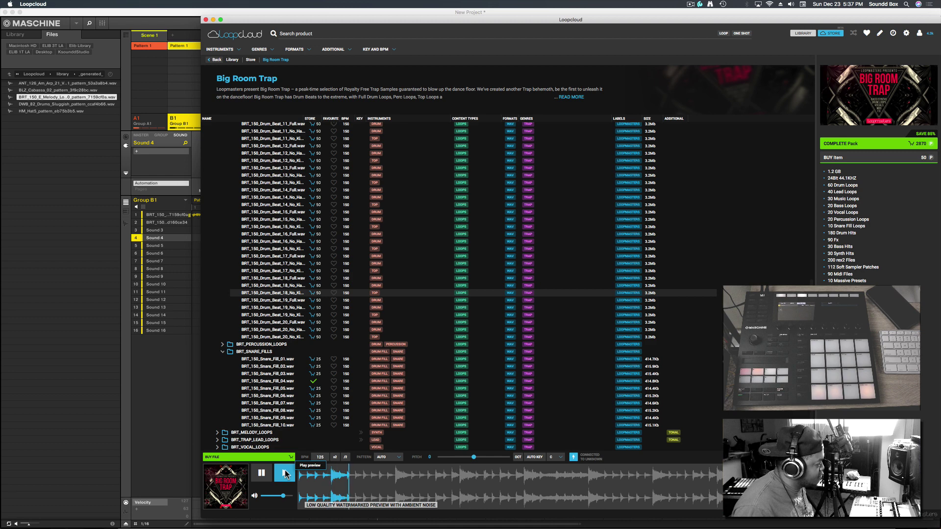
pyautogui.click(285, 300)
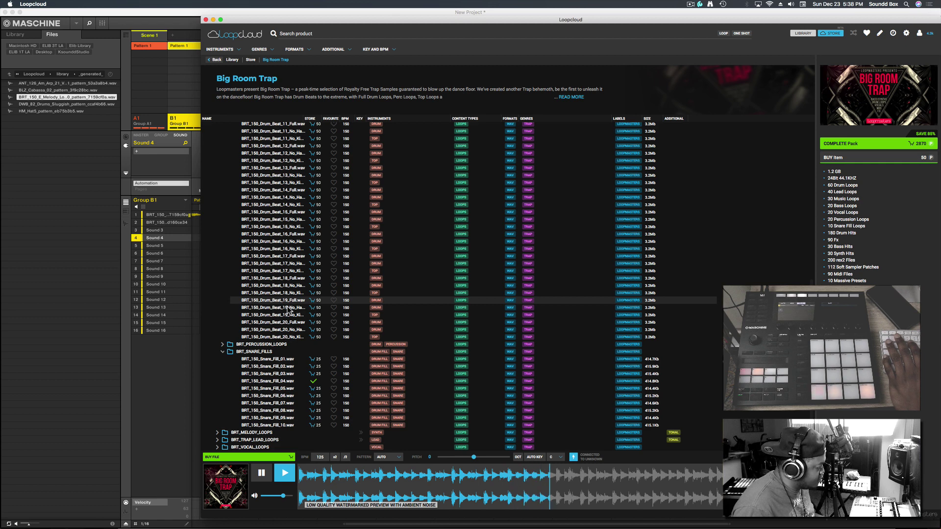
pyautogui.click(288, 309)
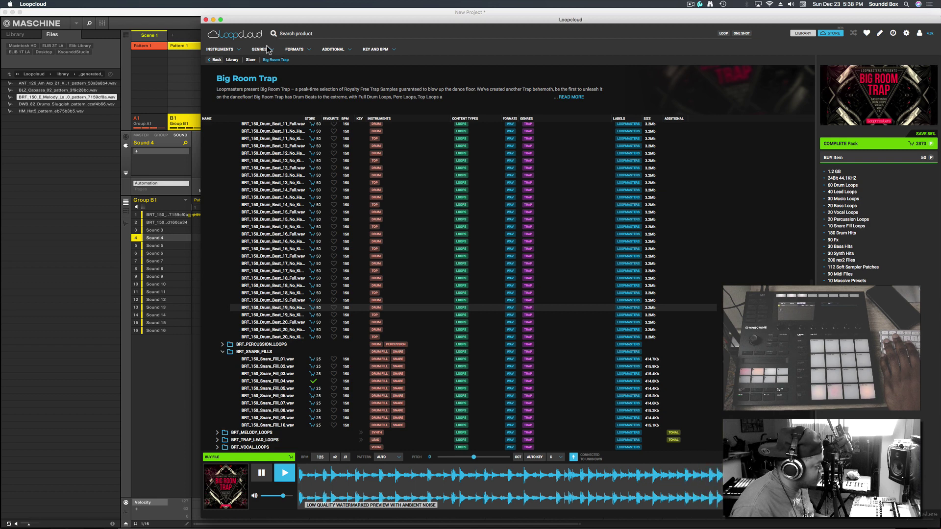
pyautogui.click(293, 315)
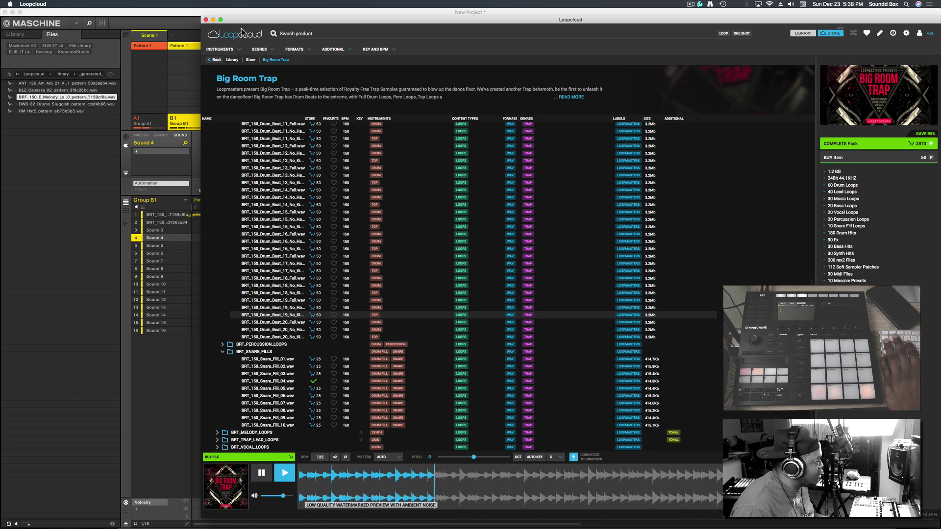
pyautogui.moveTo(242, 20); pyautogui.dragTo(311, 20)
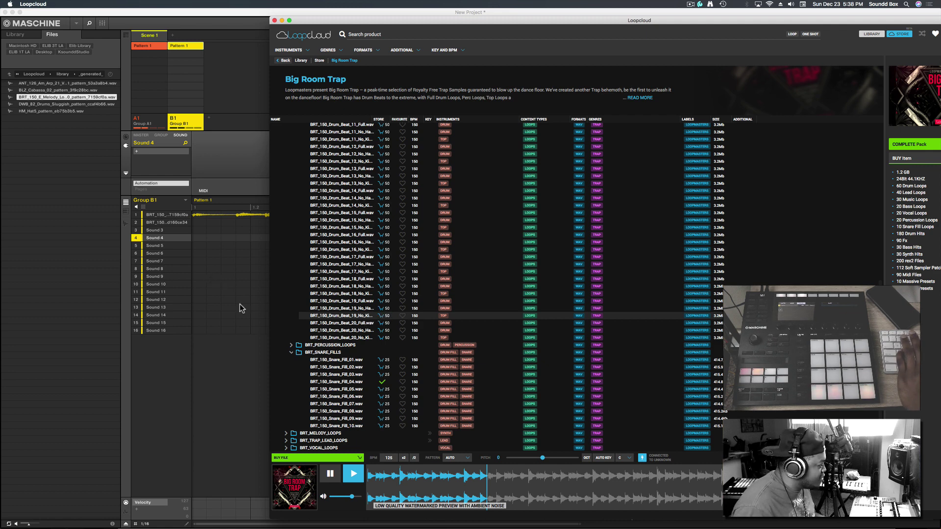
# Buy the Drum Beat 19 variant, load it onto Sound 4, and preview Drum Beat 20 Full
pyautogui.click(360, 458)
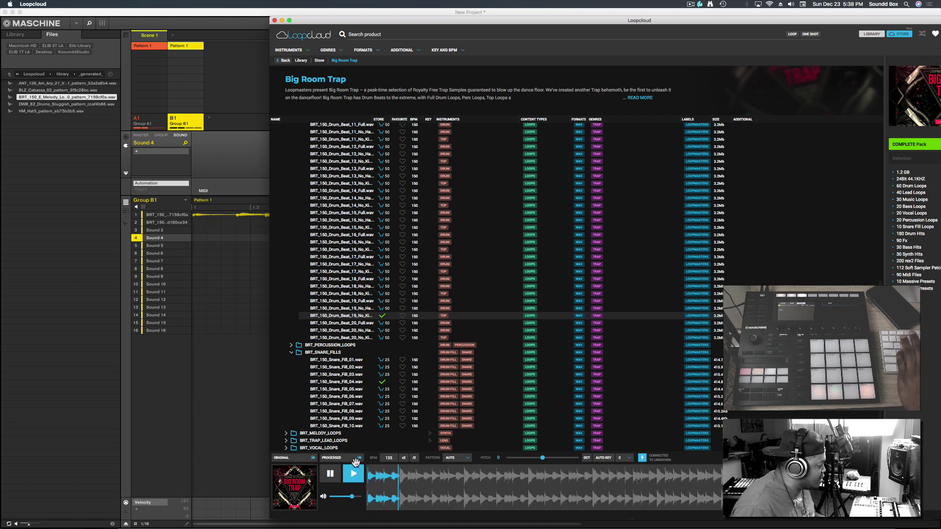
pyautogui.moveTo(358, 460); pyautogui.dragTo(175, 239)
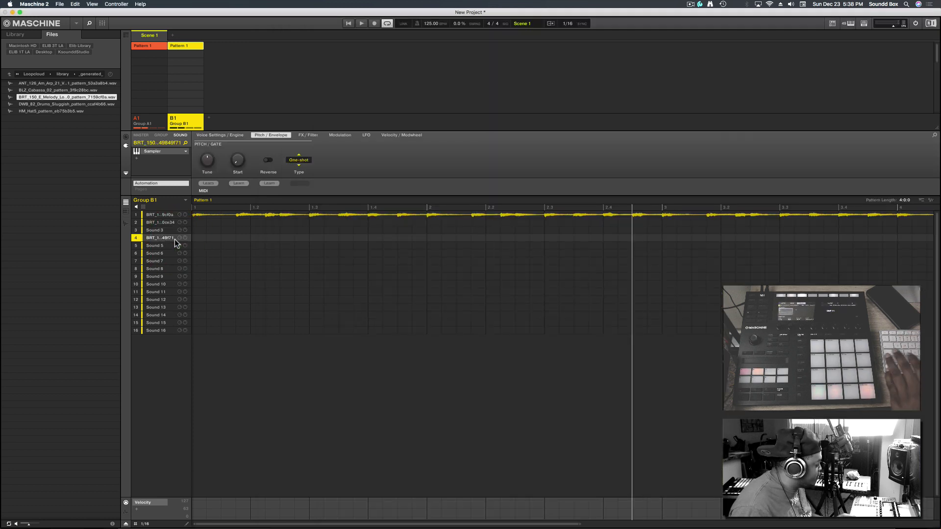
pyautogui.press('super+Tab')
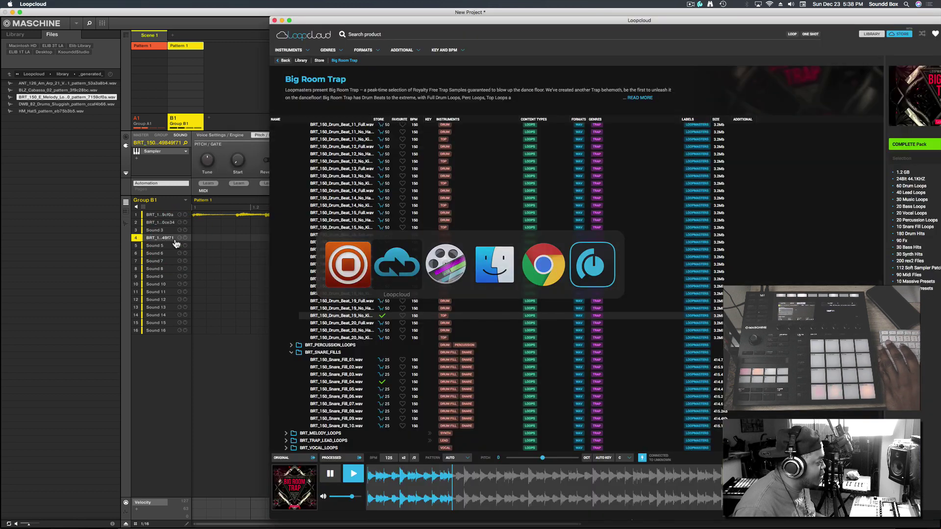
pyautogui.click(356, 324)
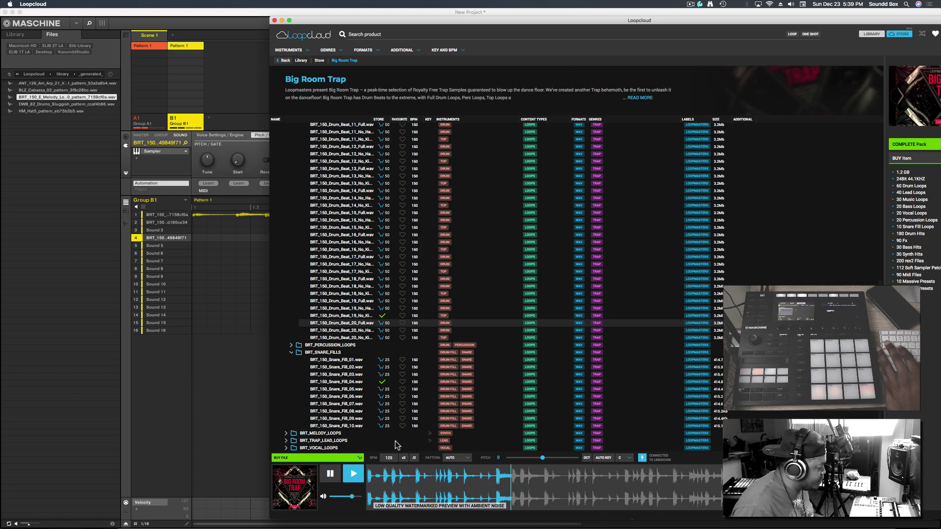
# Preview Drum Beat 20 at half and double tempo, then buy a variant and drag it to Maschine
pyautogui.click(414, 458)
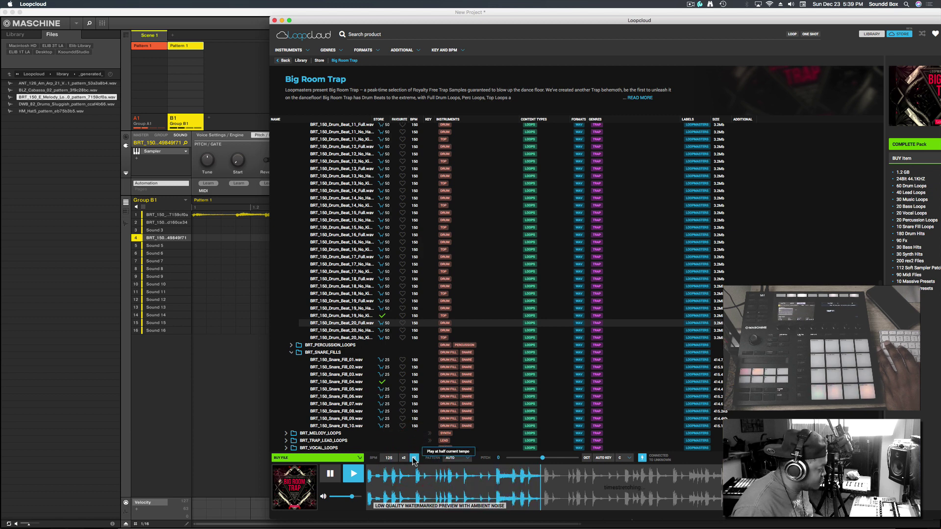
pyautogui.click(405, 458)
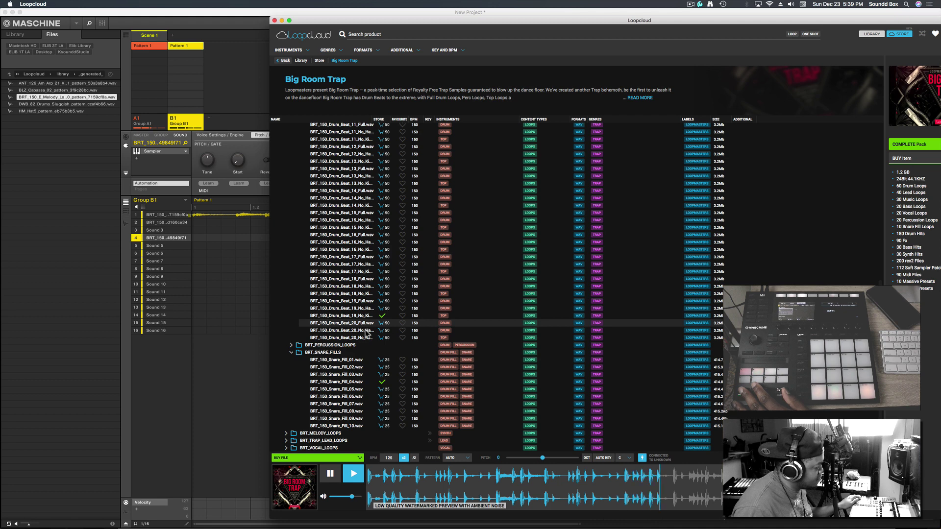
pyautogui.click(365, 331)
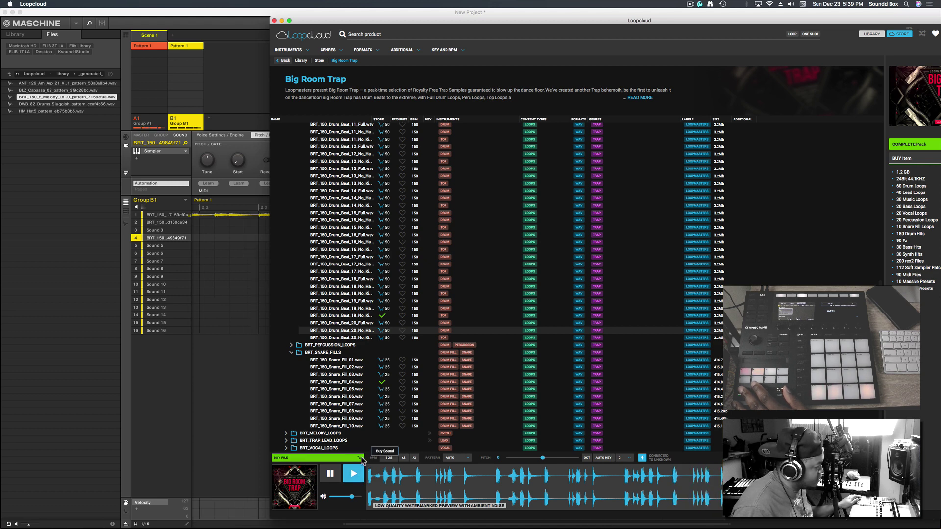
pyautogui.click(385, 331)
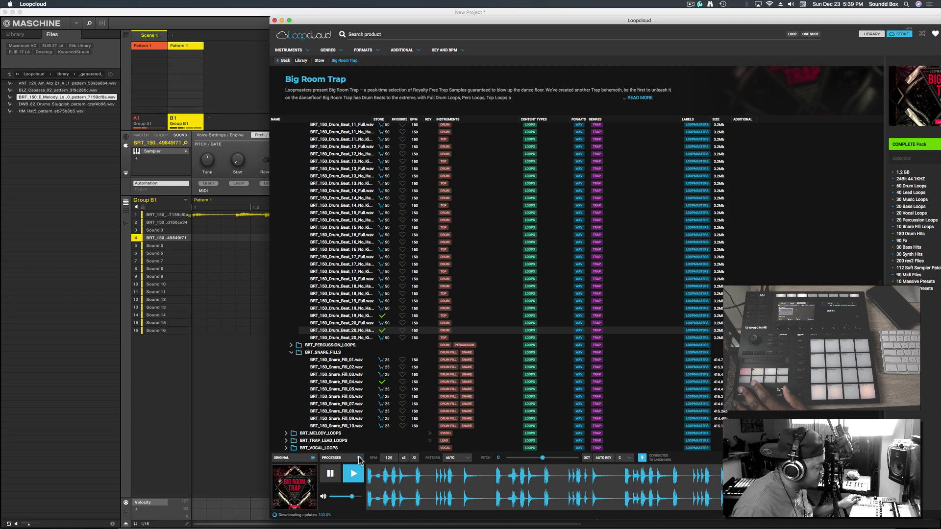
pyautogui.moveTo(260, 344); pyautogui.dragTo(161, 247)
# Place the bought Drum Beat 20 loop on Sound 5 and select Sound 4
pyautogui.click(221, 267)
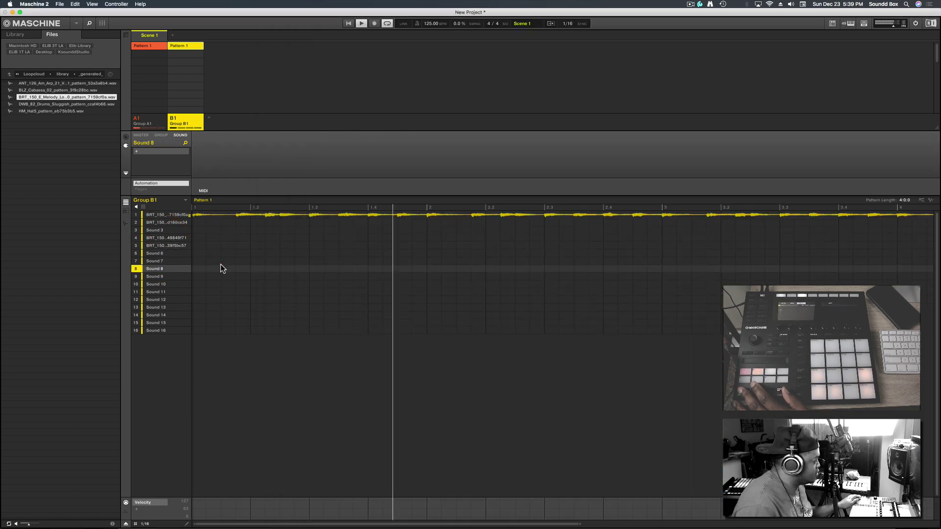
pyautogui.click(167, 238)
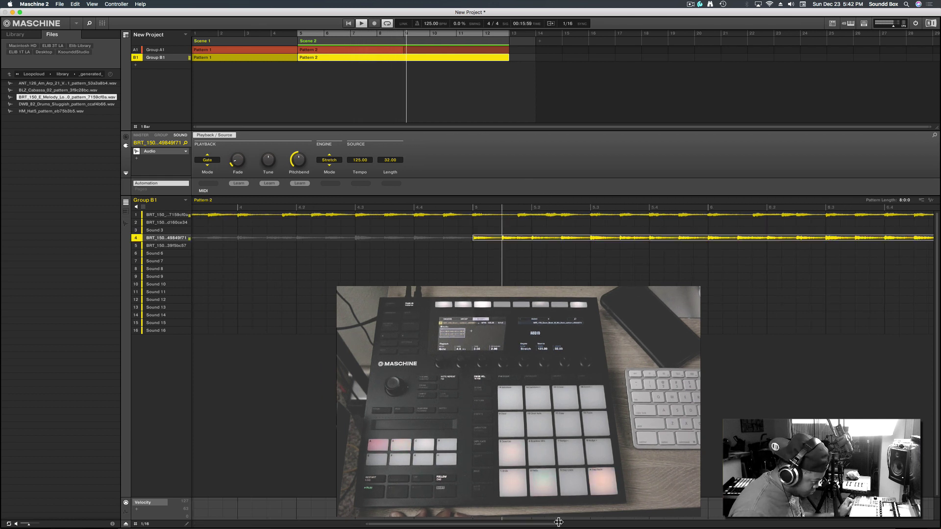
# Zoom out the pattern editor using the bottom scrollbar
pyautogui.moveTo(554, 523); pyautogui.dragTo(696, 495)
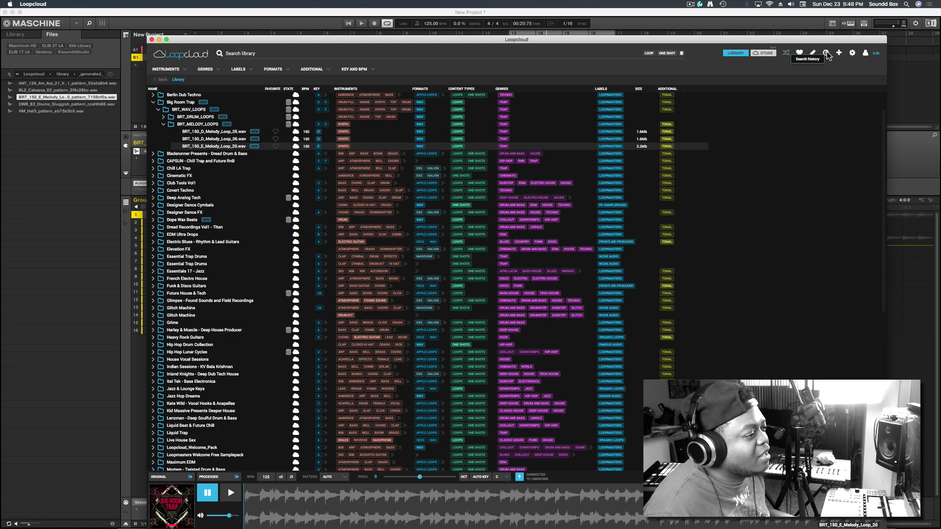
# Show Loopcloud's Navigation History and scroll through the recently visited samples
pyautogui.click(826, 54)
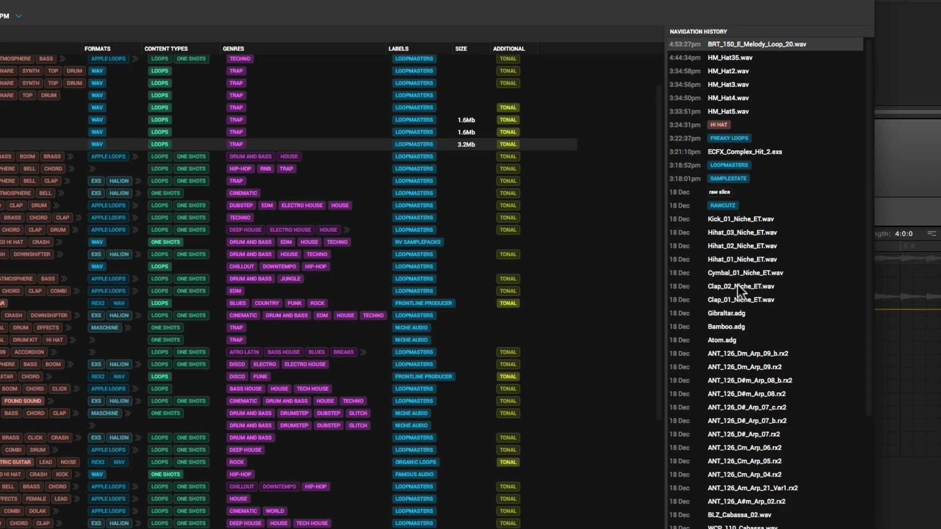
pyautogui.scroll(-5, 721, 389)
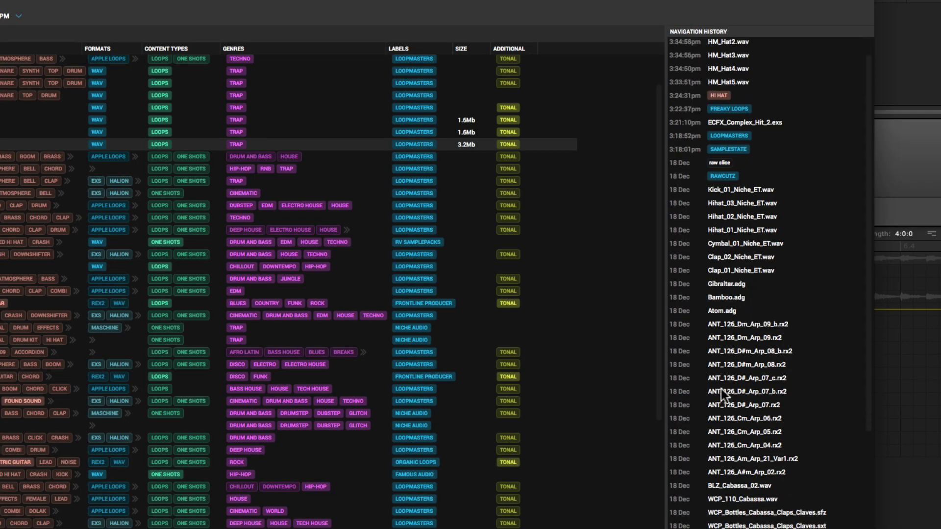
pyautogui.scroll(-7, 727, 392)
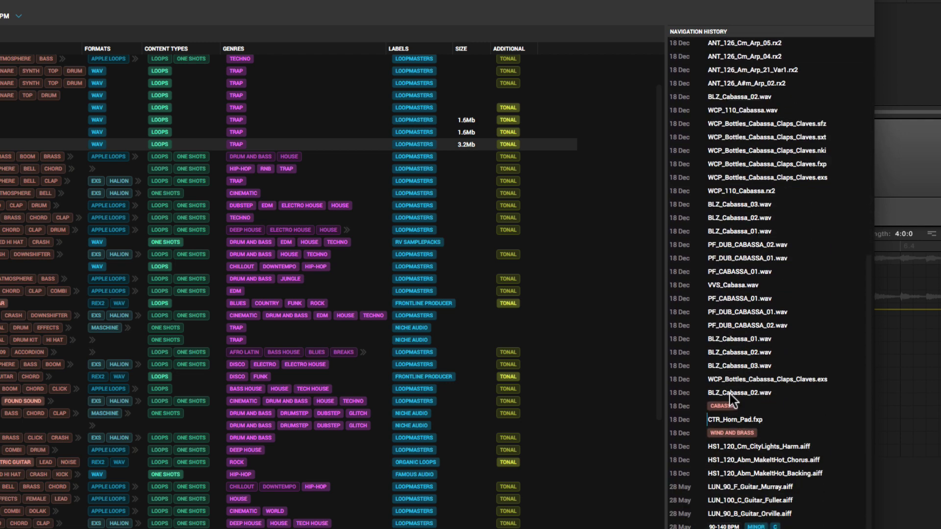
pyautogui.scroll(11, 730, 393)
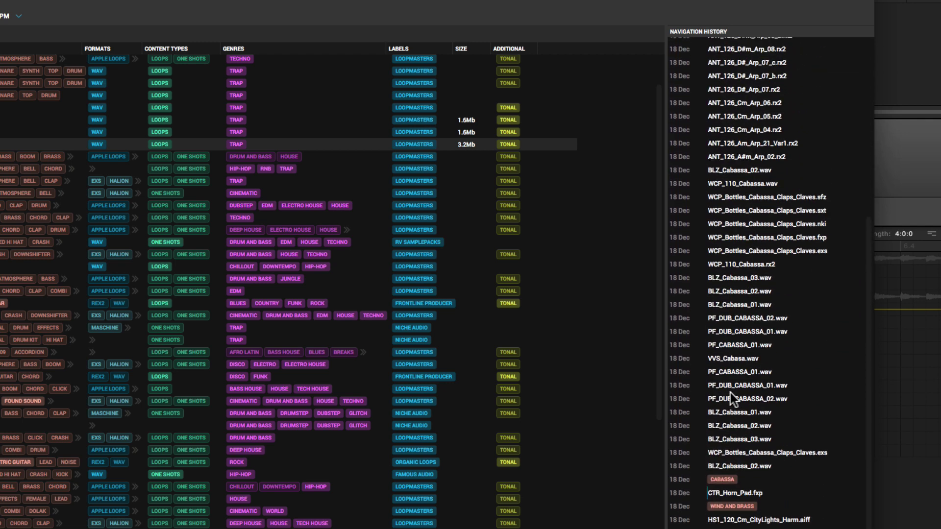
pyautogui.scroll(1, 732, 396)
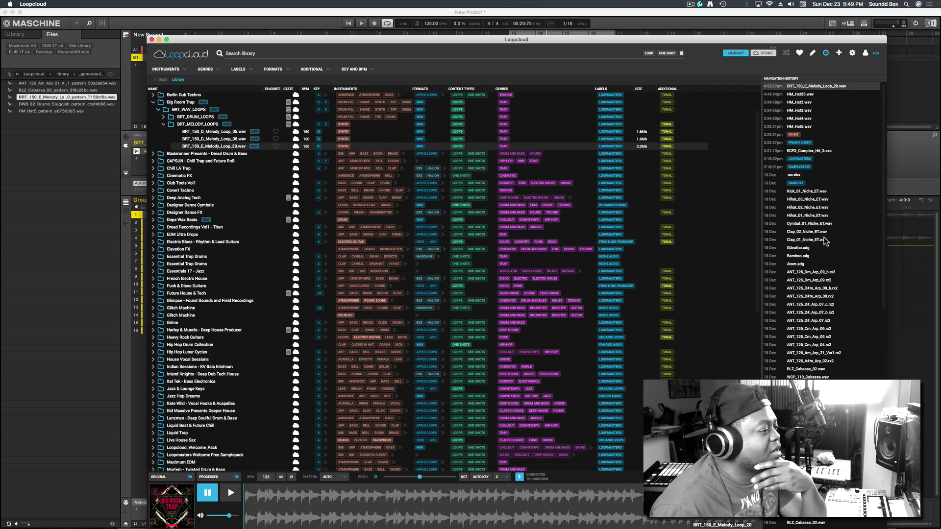
# Reopen HM_Hat35.wav from the history, then check the account points balance and close it
pyautogui.click(809, 95)
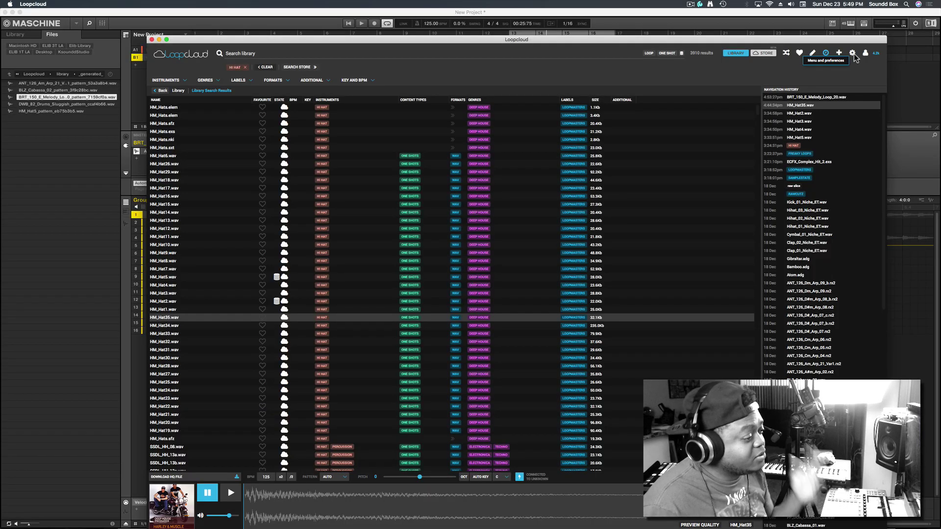
pyautogui.click(853, 53)
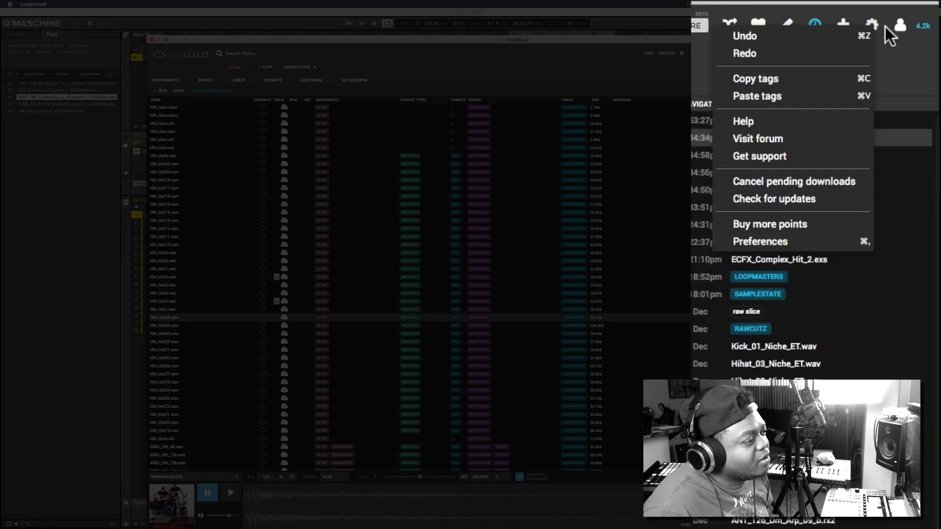
pyautogui.click(866, 53)
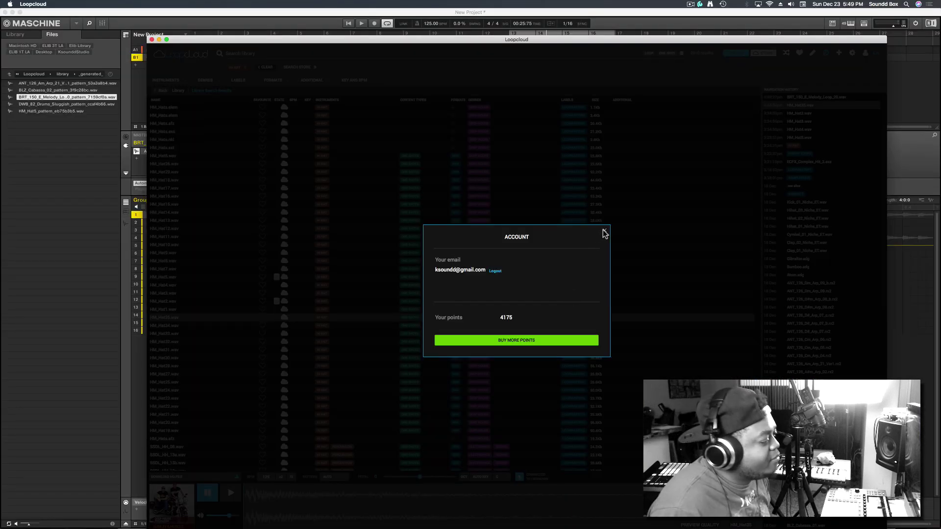
pyautogui.click(604, 231)
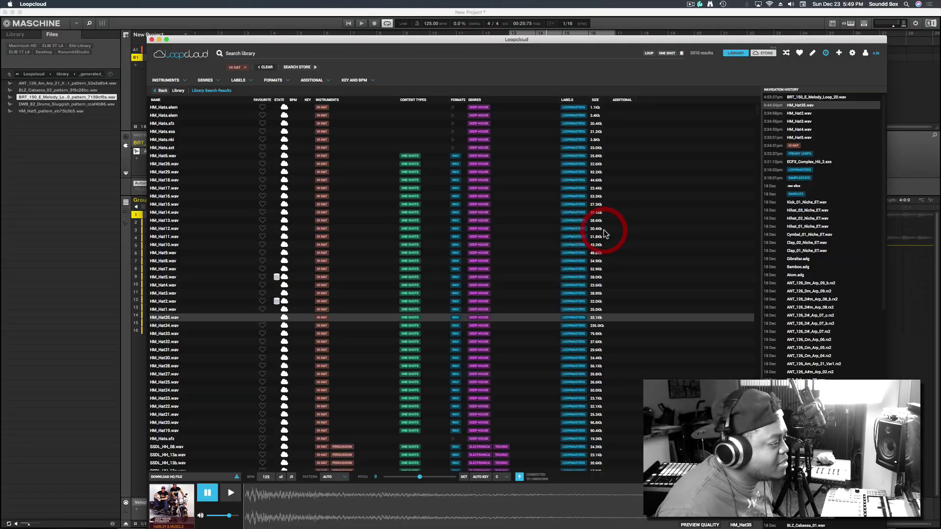